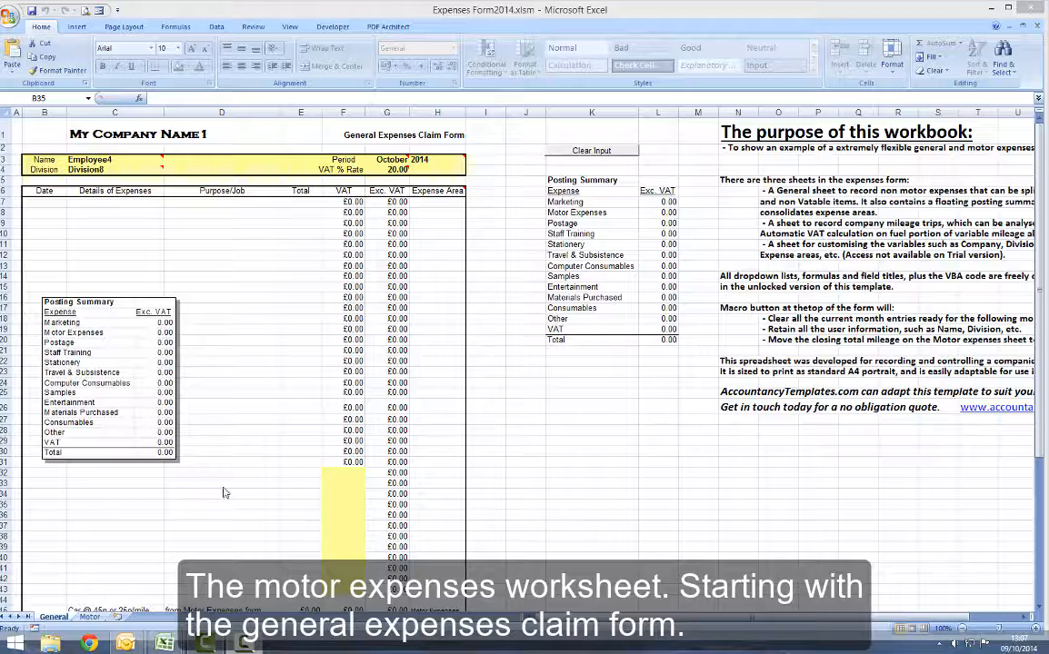
Open the Motor sheet and set the vehicle registration number of the claim form to Reg3.
left_click(92, 618)
left_click(91, 619)
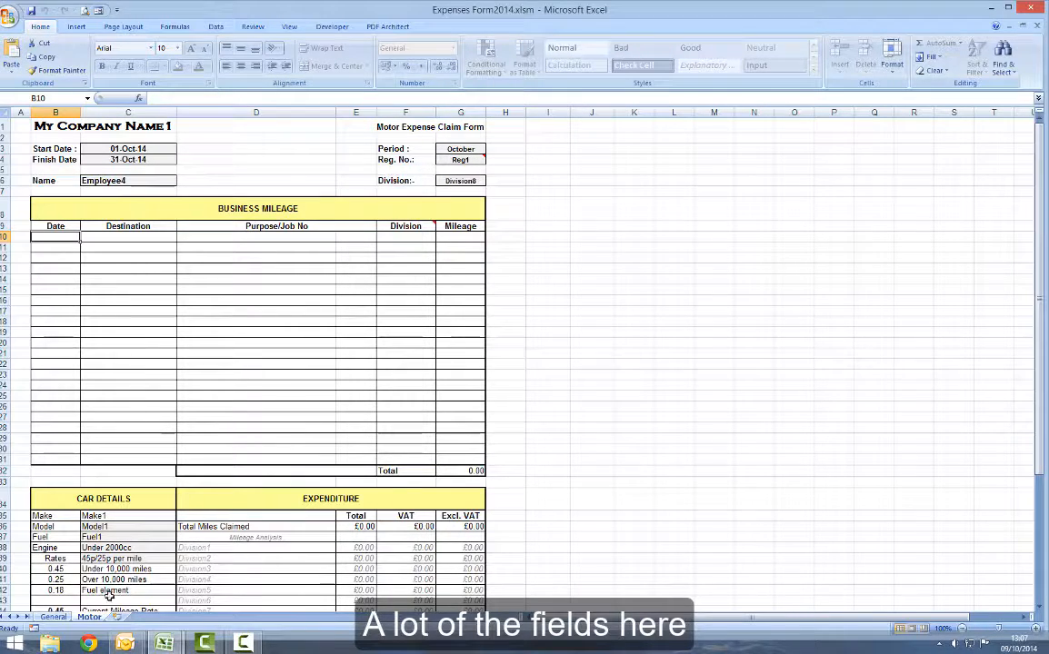
left_click(53, 617)
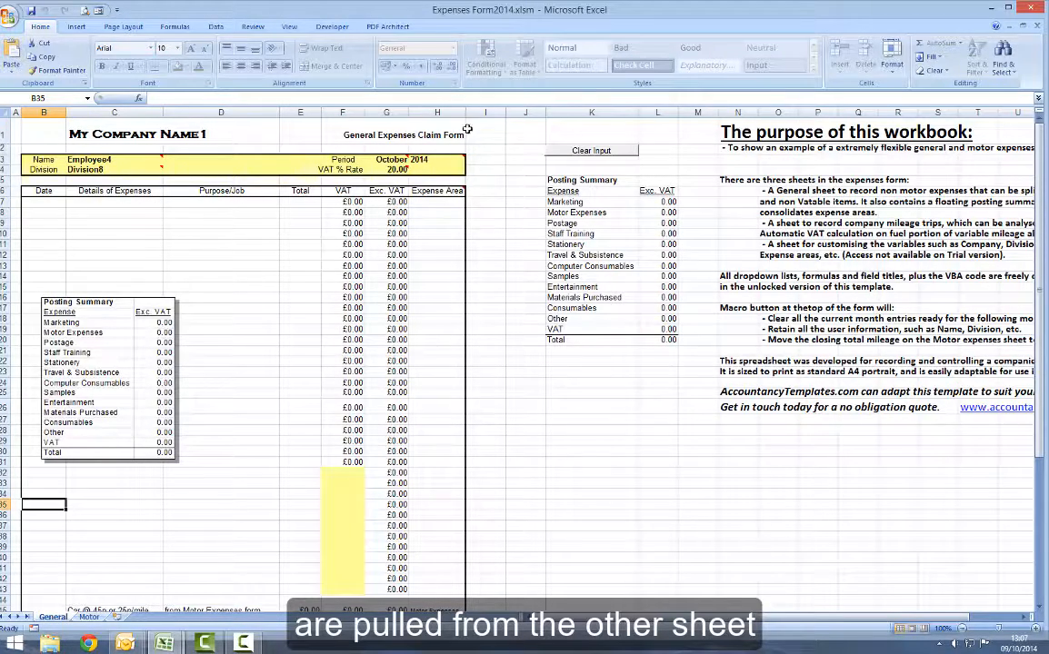
left_click(89, 617)
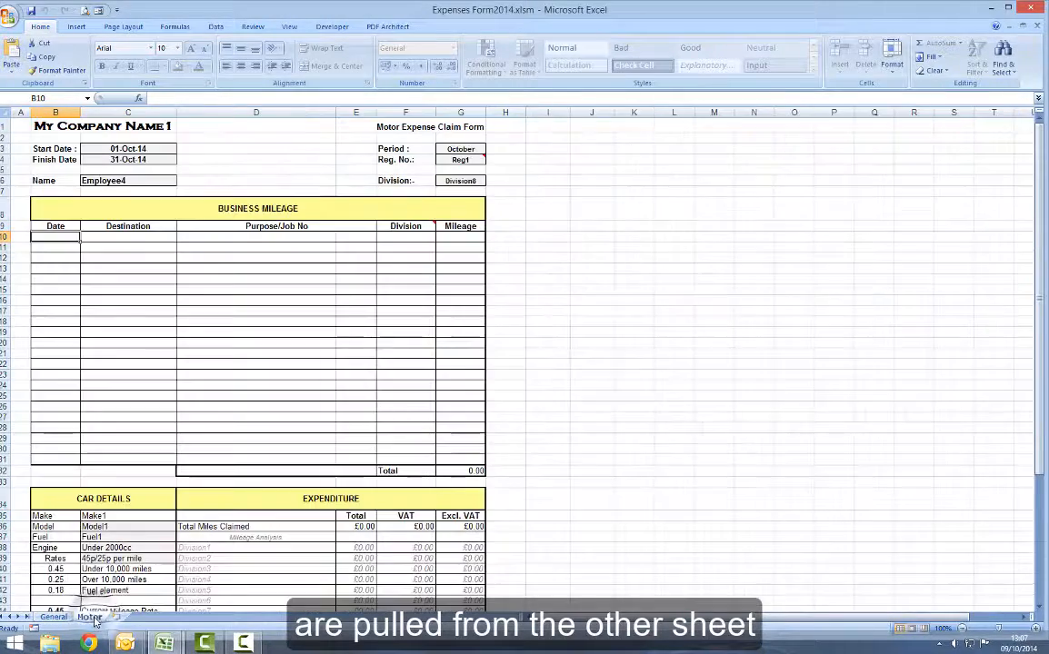
left_click(459, 160)
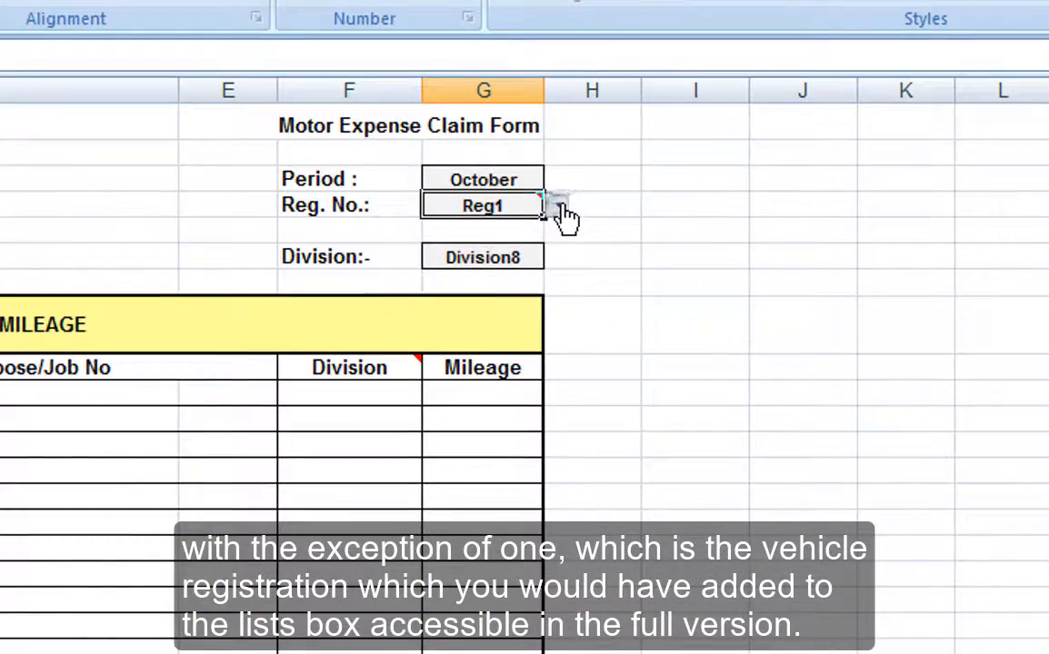
left_click(560, 210)
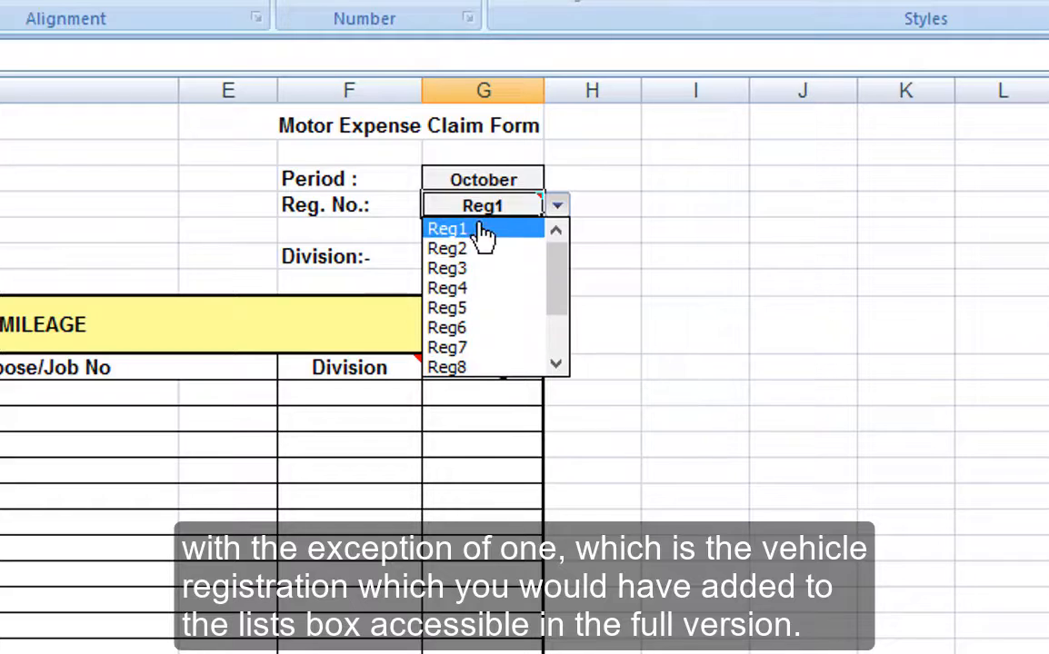
left_click(459, 268)
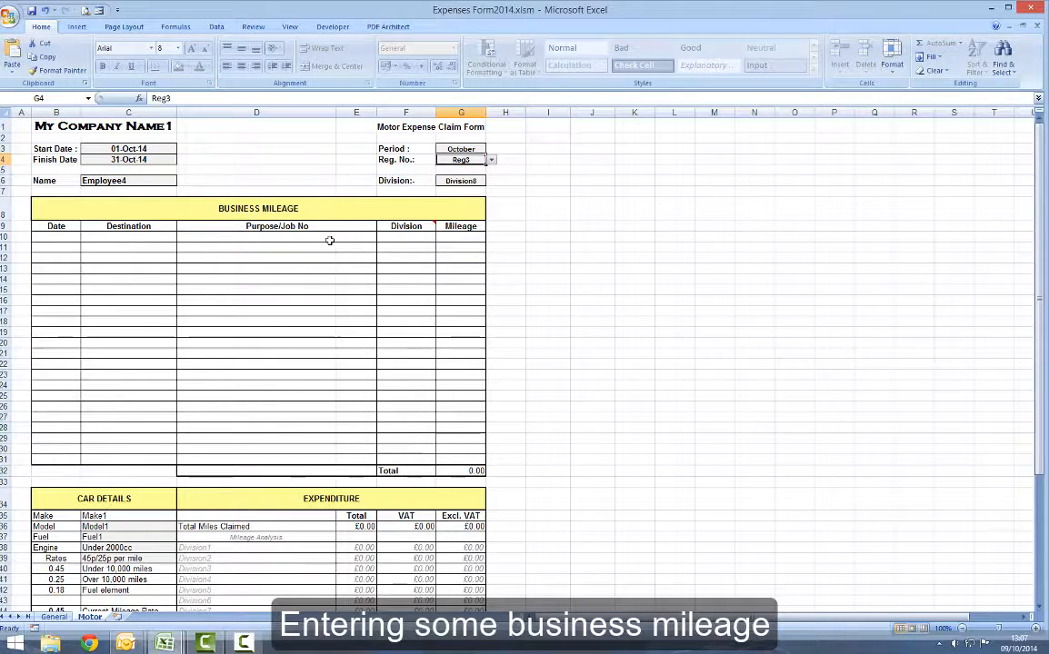
Fill in the first business mileage row with Division4 and a mileage of 50.
left_click(391, 235)
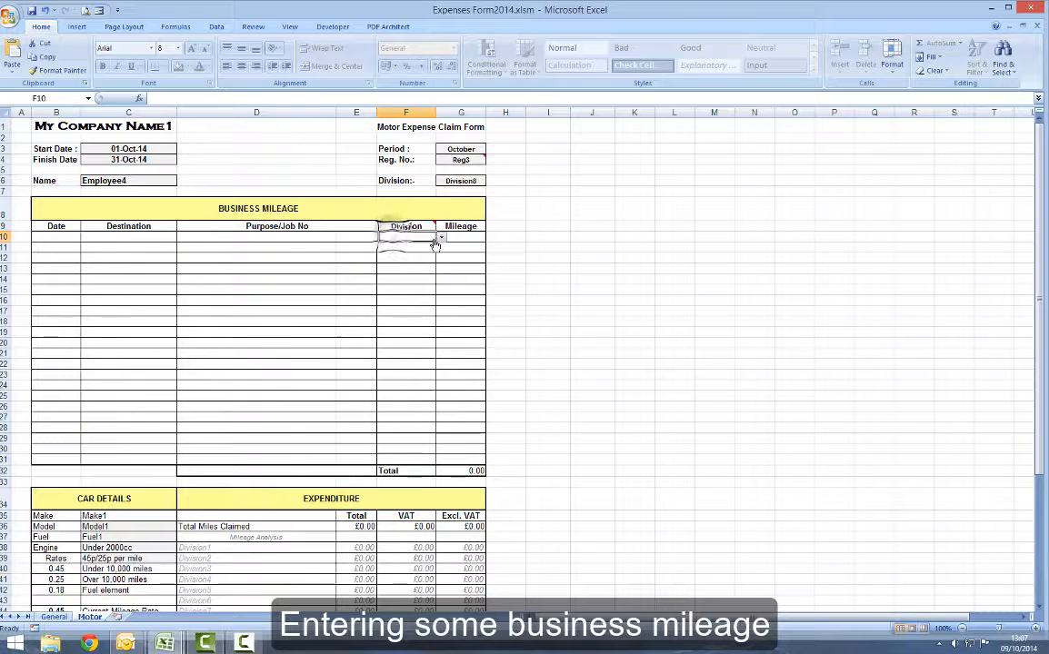
left_click(440, 237)
left_click(441, 239)
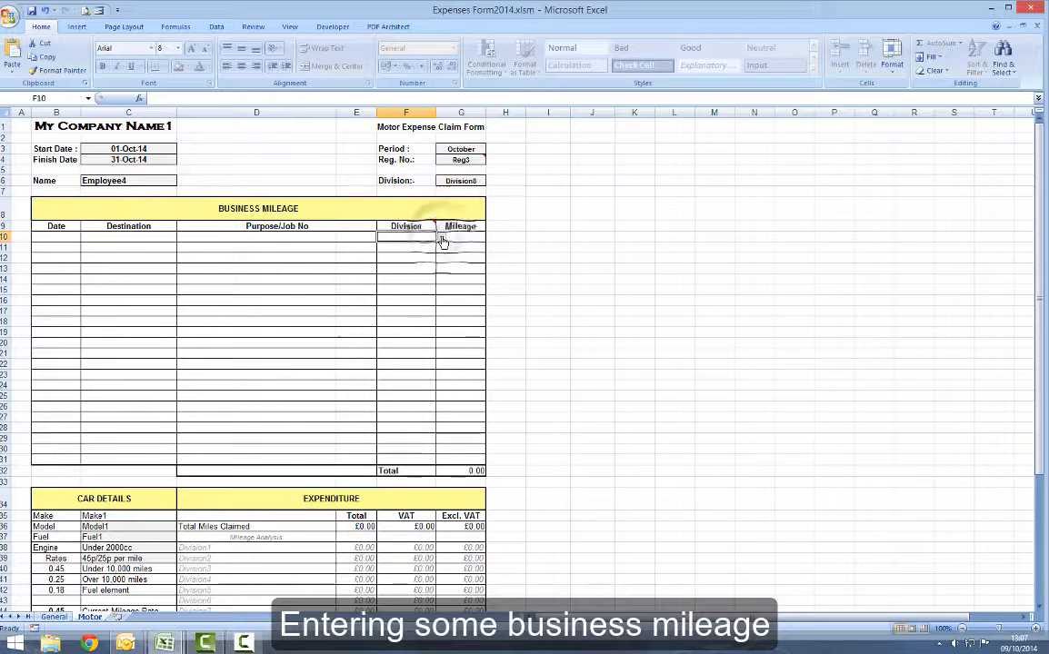
left_click(446, 239)
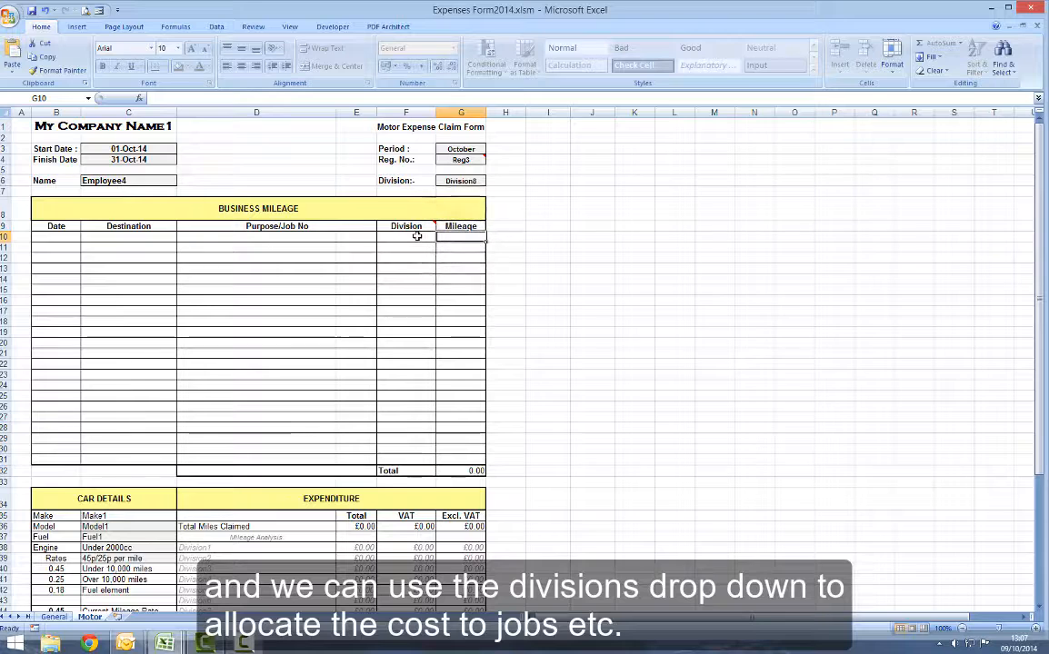
left_click(416, 236)
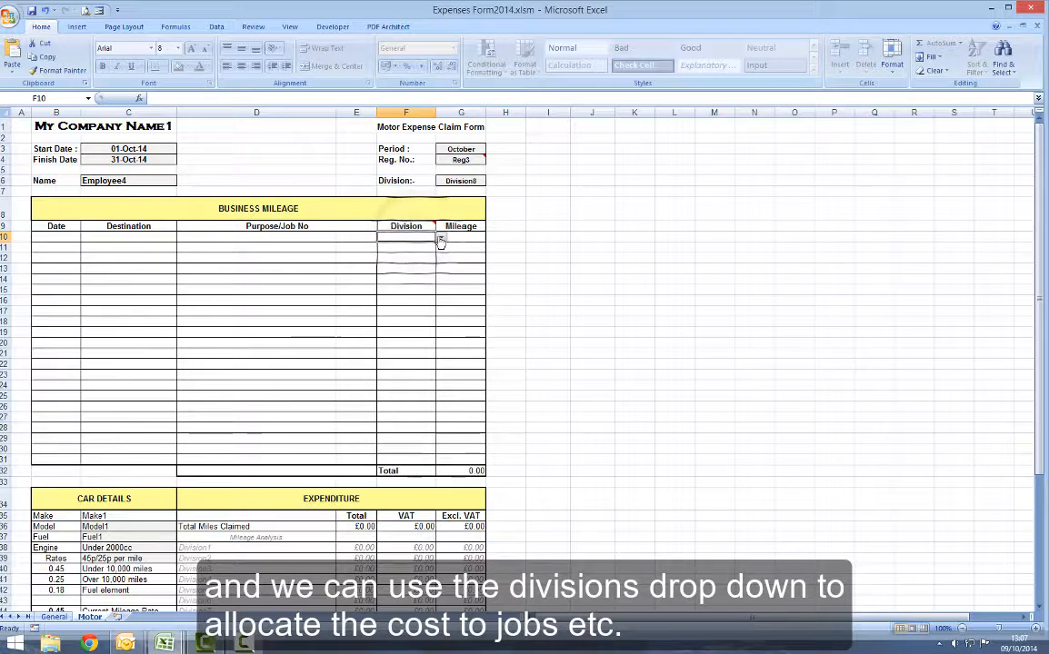
left_click(441, 239)
left_click(400, 279)
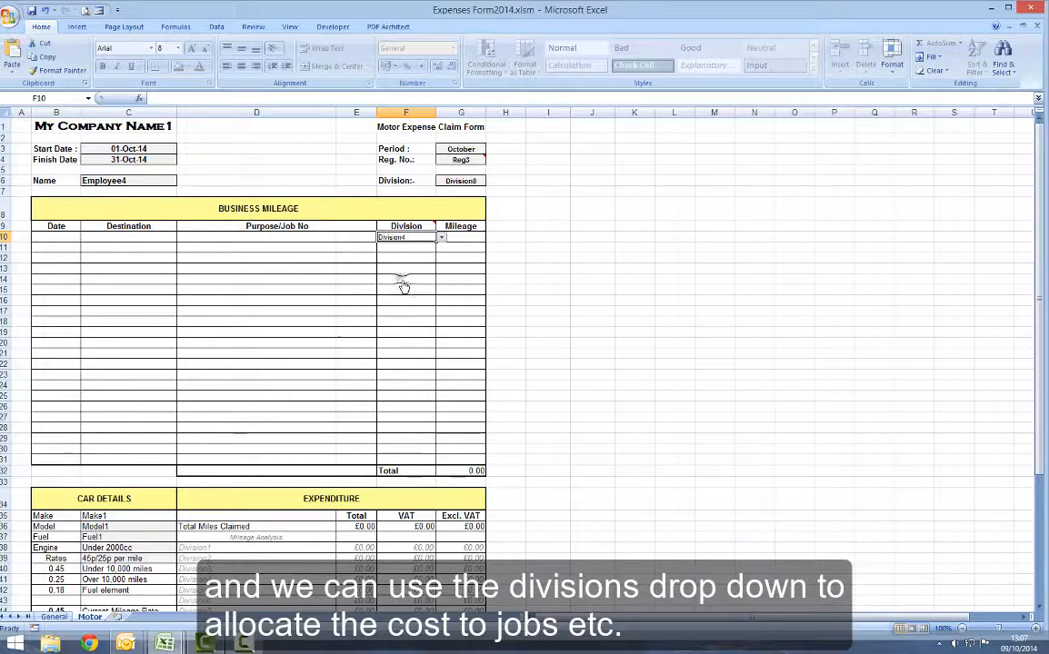
left_click(458, 239)
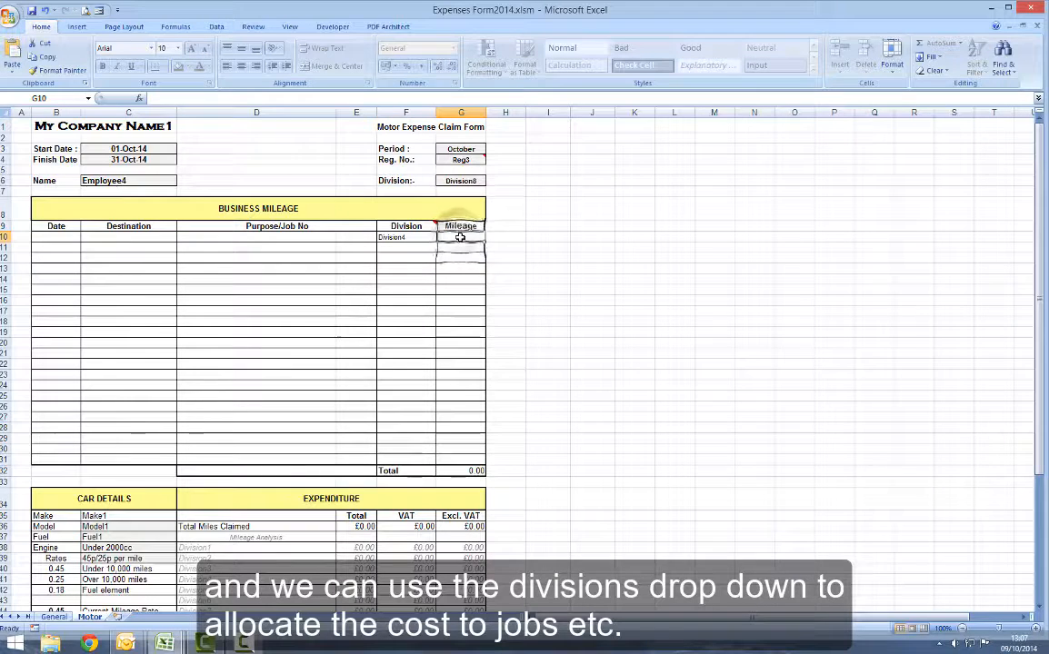
type("50")
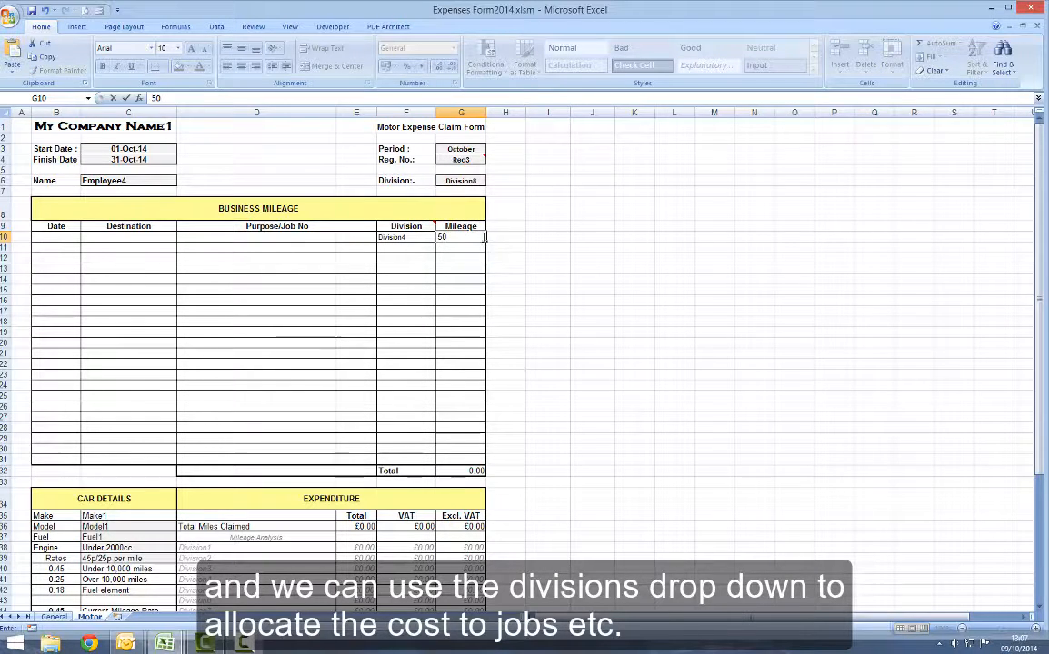
key("ctrl+Return")
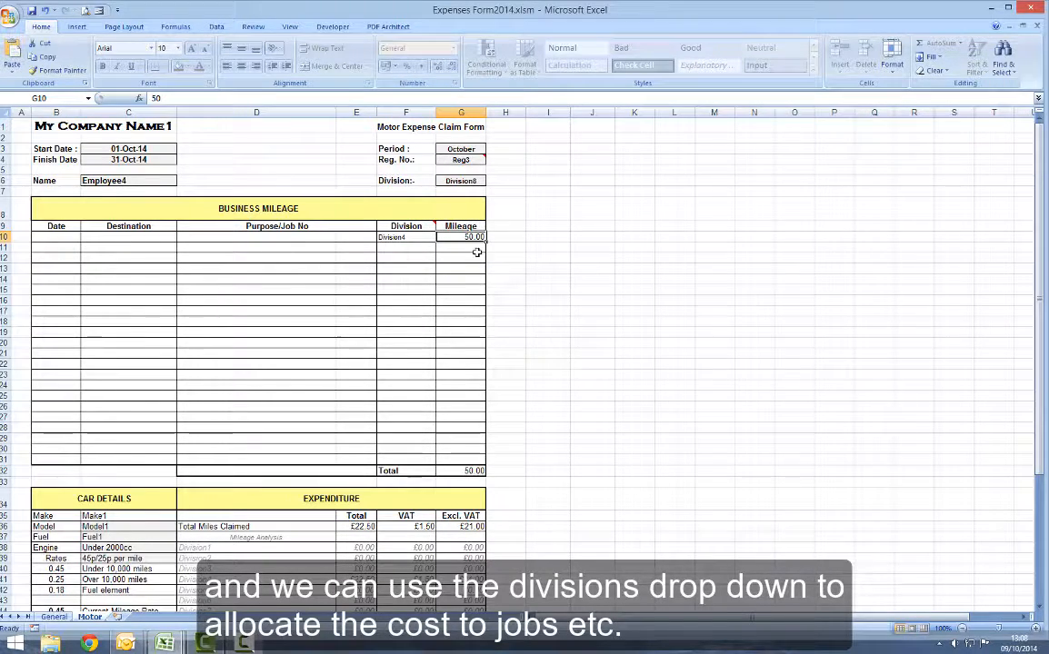
Fill in the second business mileage row with Division3 and a mileage of 75.
scroll(518, 289, "down", 1)
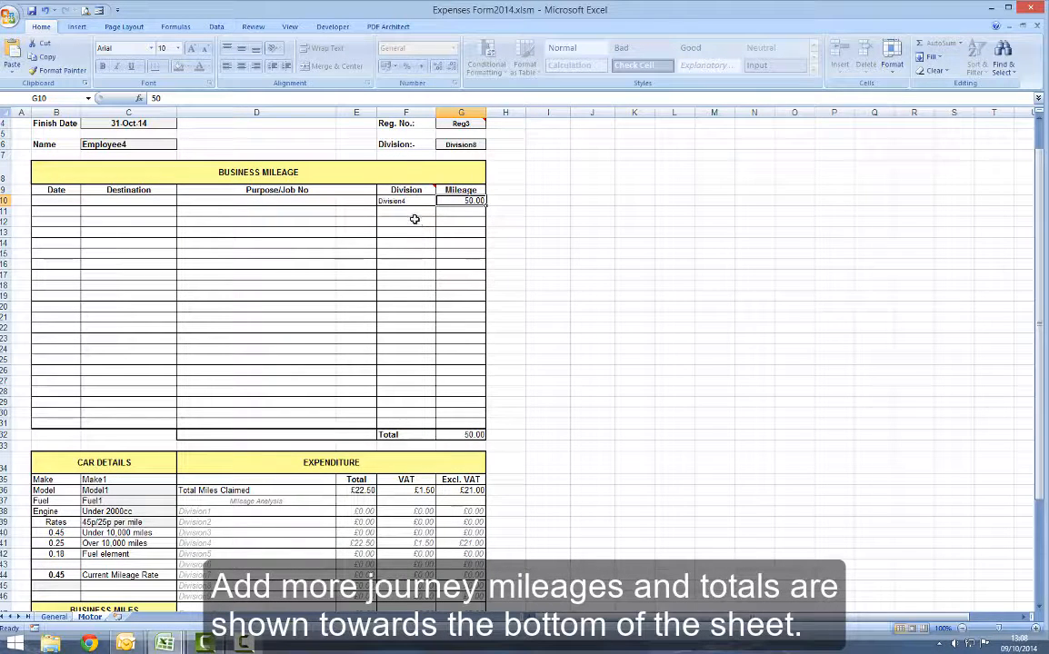
left_click(403, 211)
left_click(442, 212)
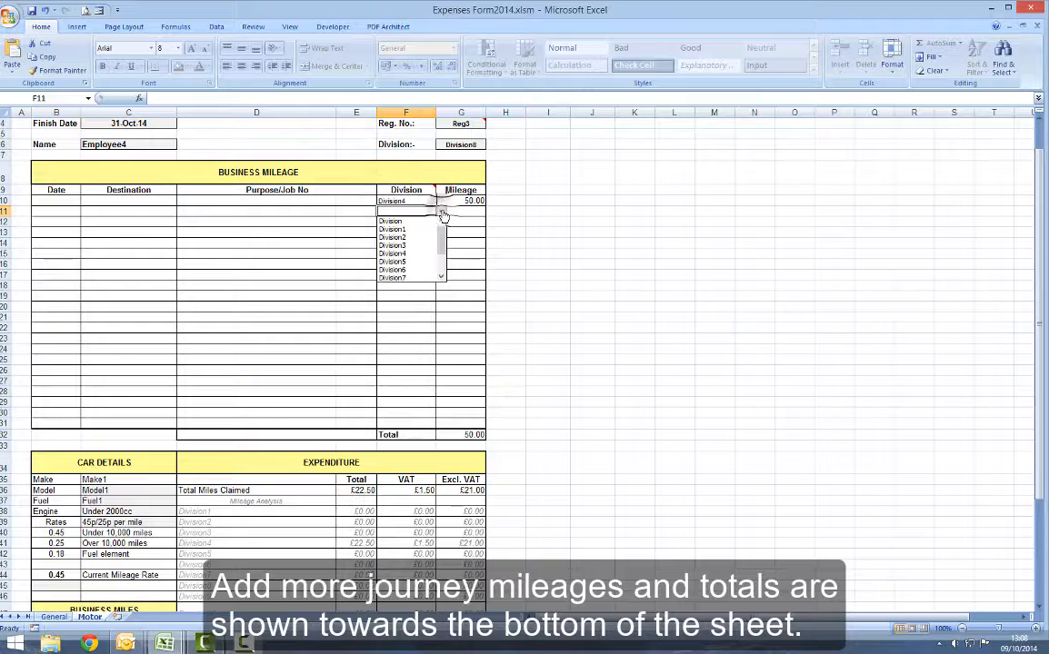
left_click(404, 245)
left_click(470, 211)
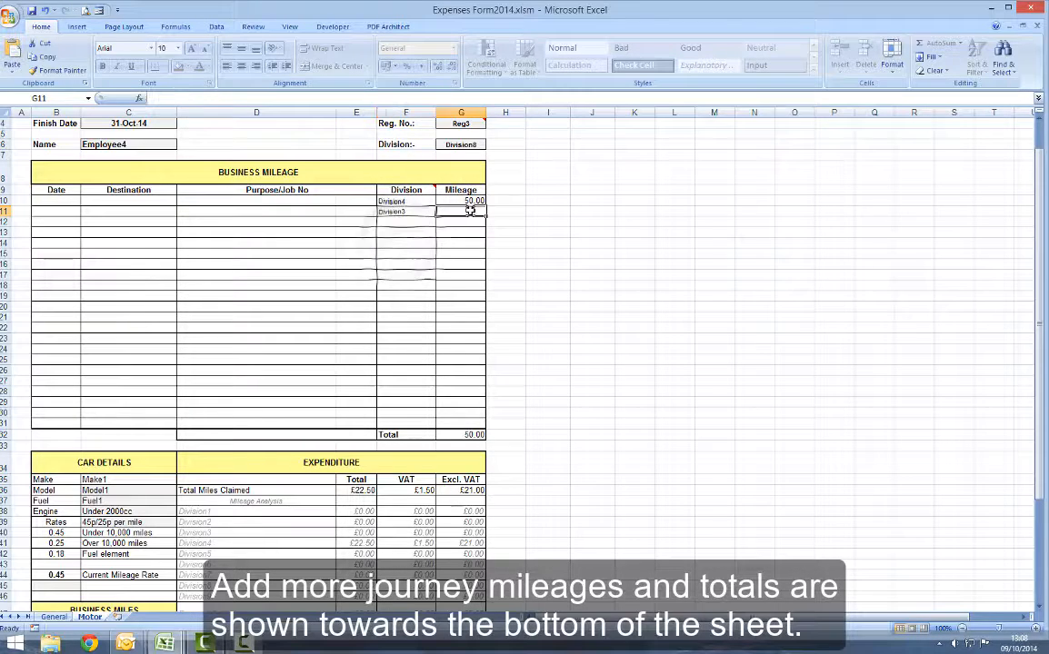
type("75")
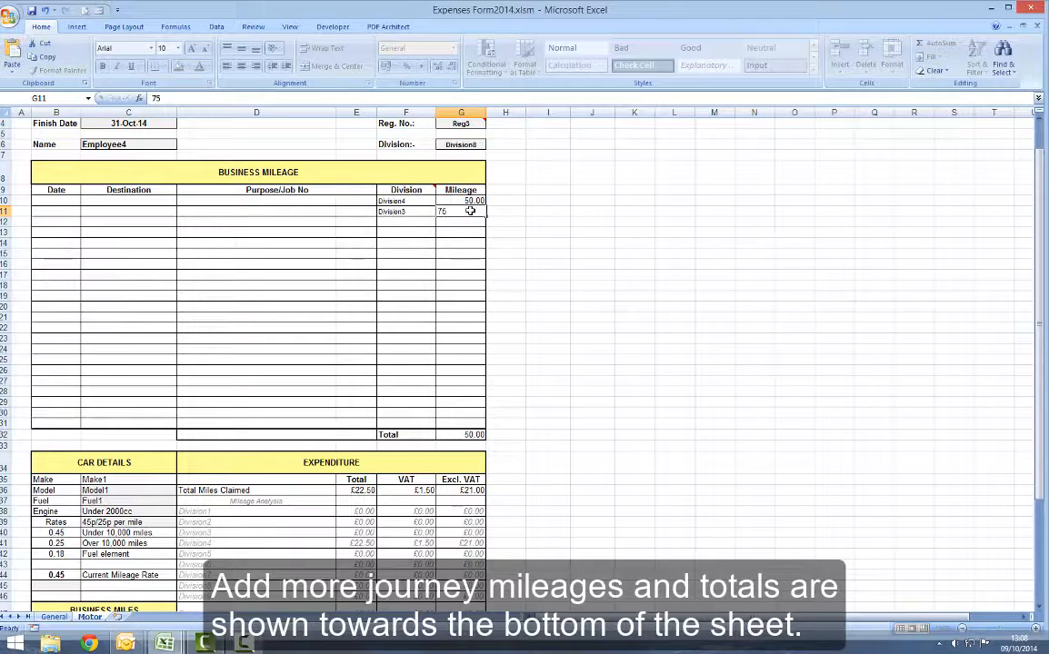
key("Return")
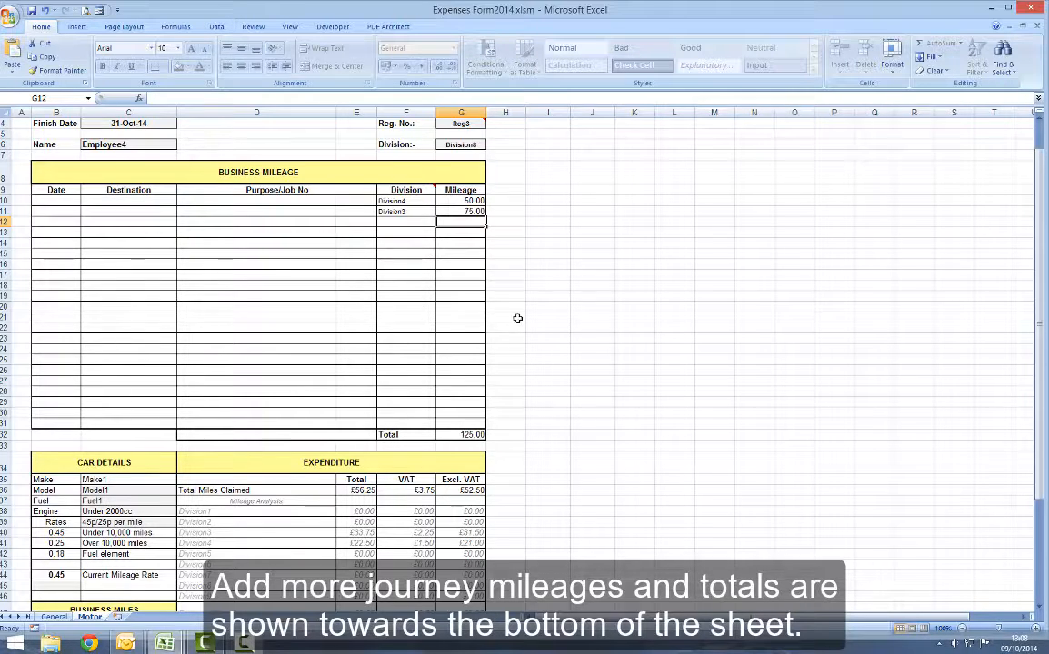
Examine the mileage rates, business miles, VAT and division totals in the lower part of the motor expense form.
scroll(517, 318, "down", 3)
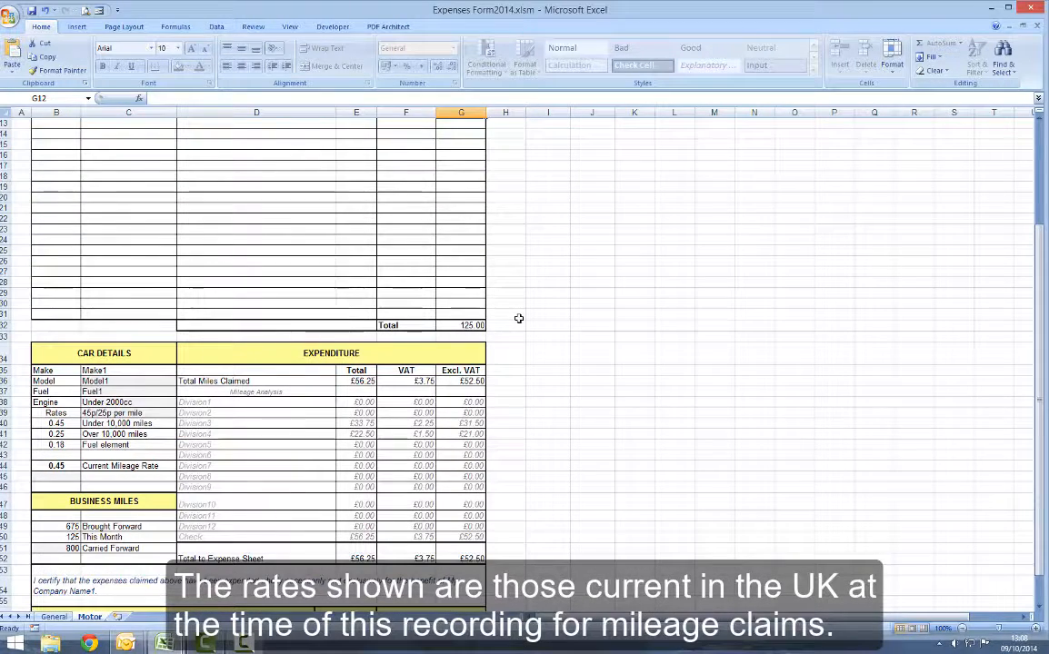
scroll(518, 318, "down", 1)
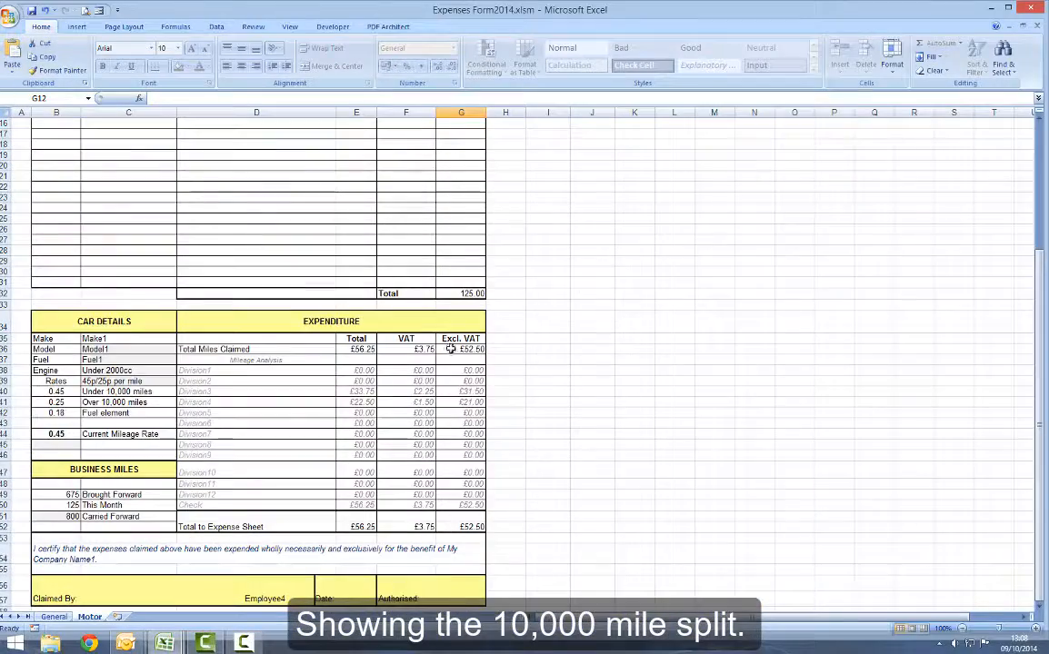
scroll(475, 337, "up", 2, "ctrl")
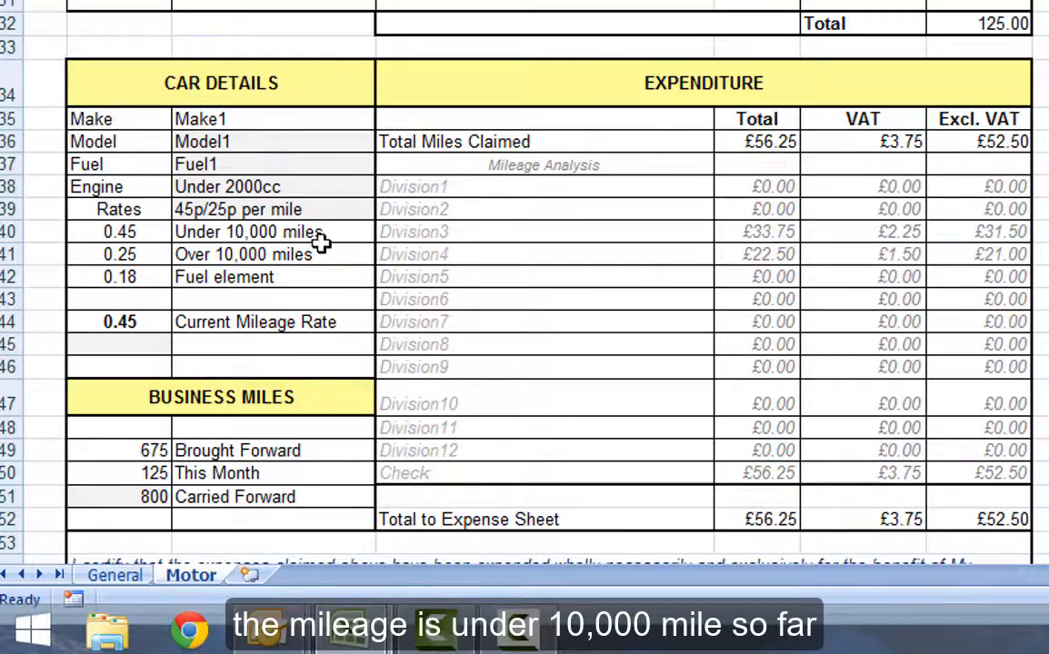
scroll(407, 248, "down", 3)
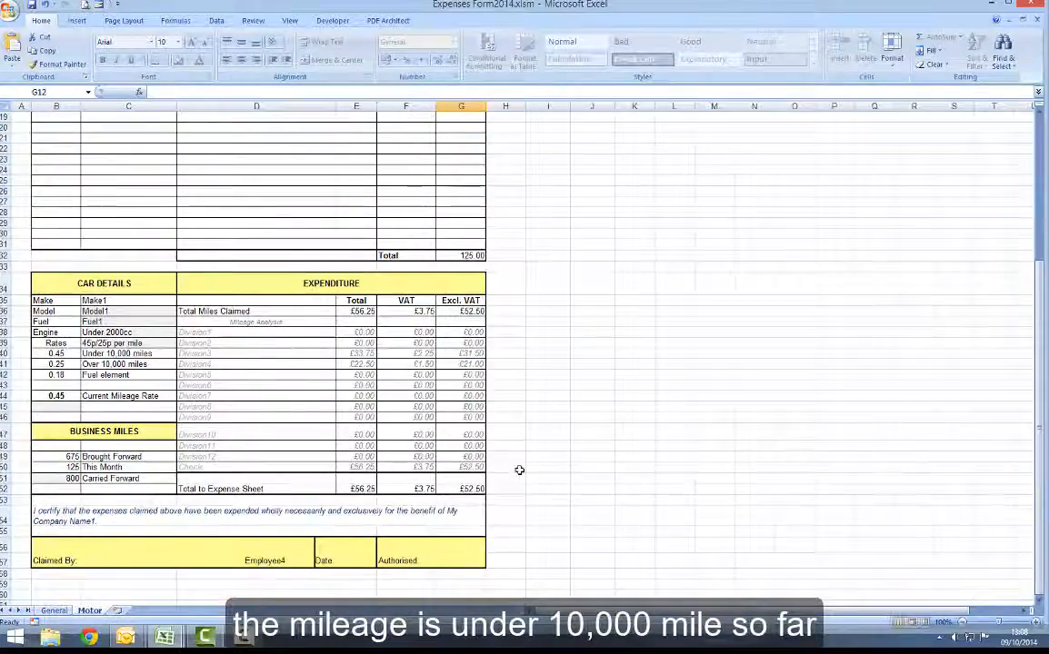
scroll(520, 469, "up", 6)
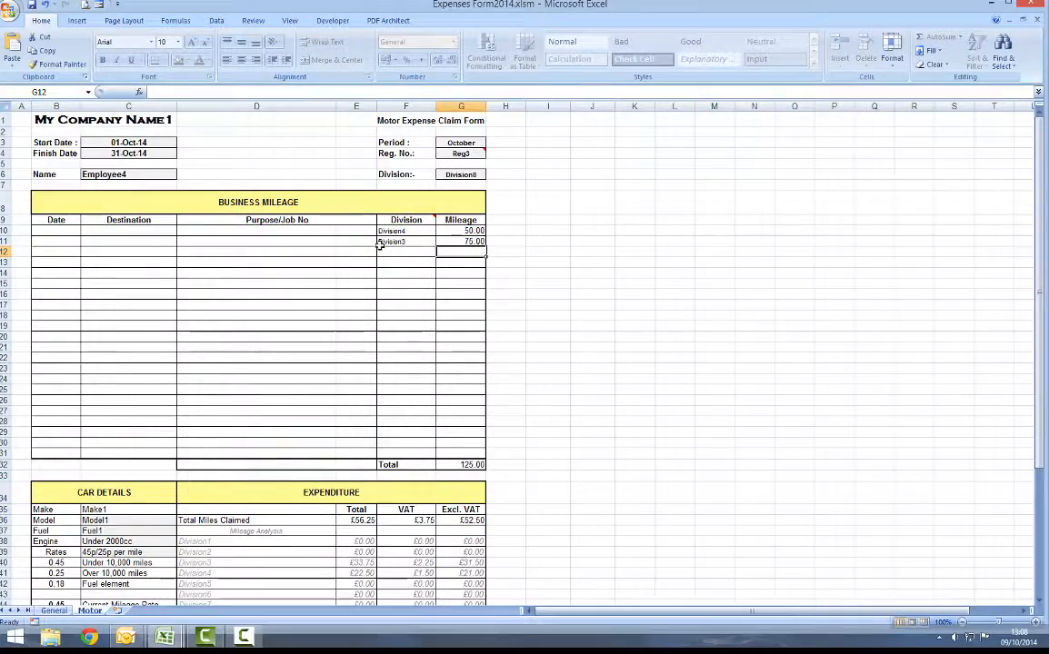
scroll(541, 376, "down", 5)
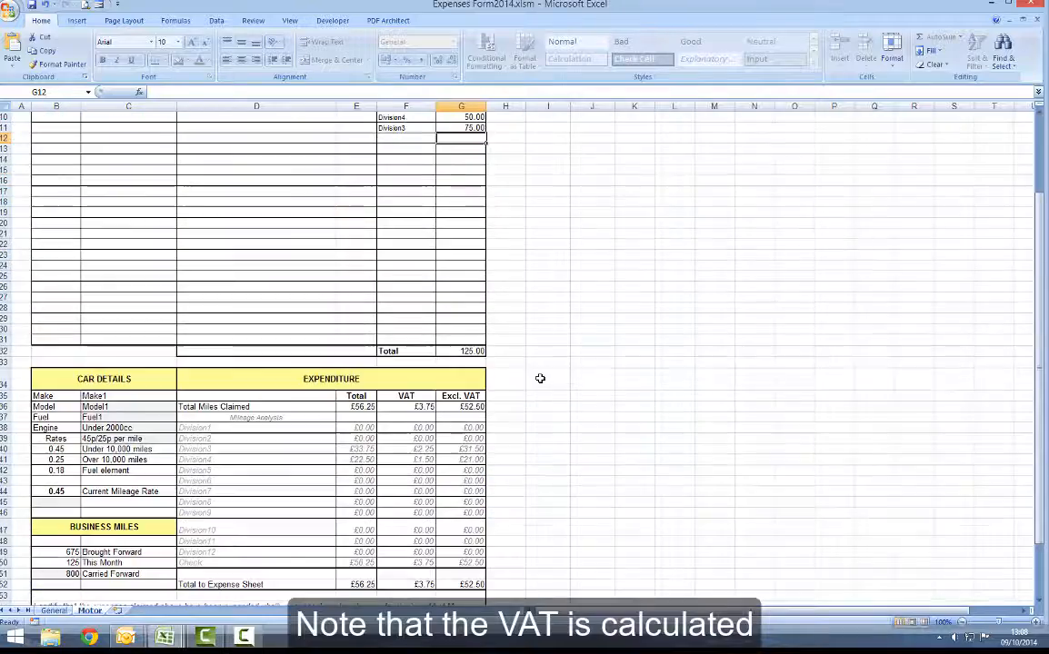
scroll(540, 378, "down", 2)
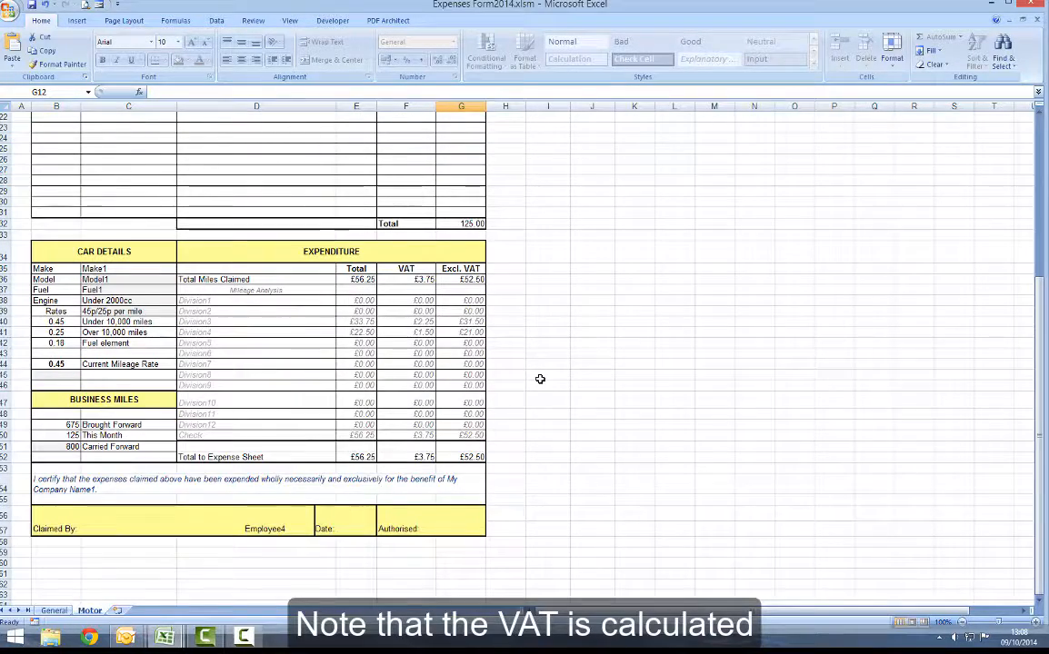
scroll(536, 368, "up", 6)
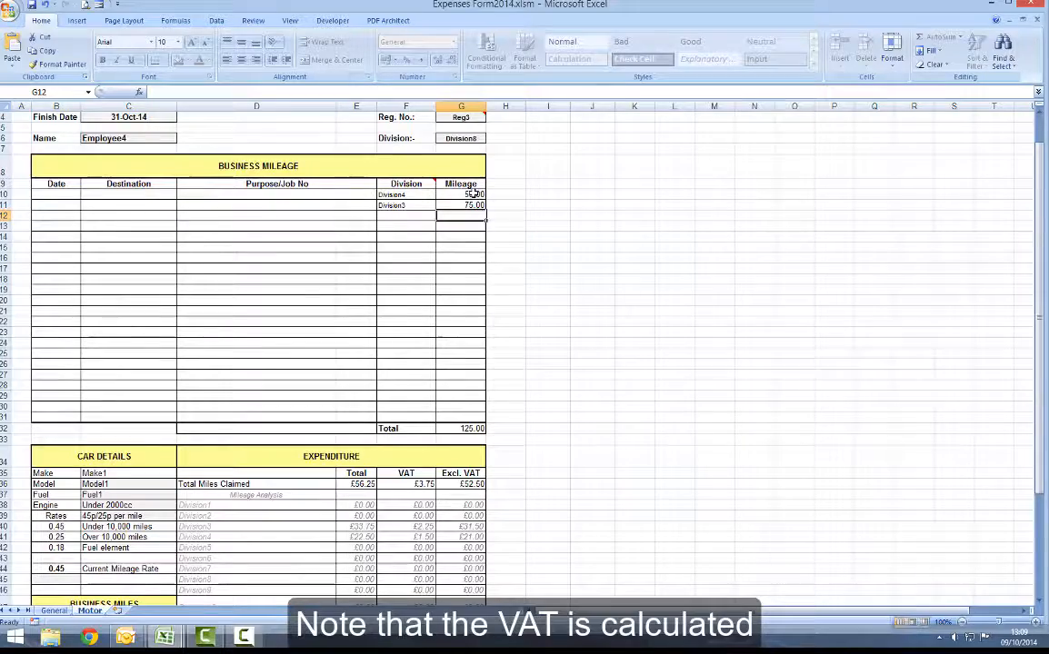
scroll(507, 431, "down", 3)
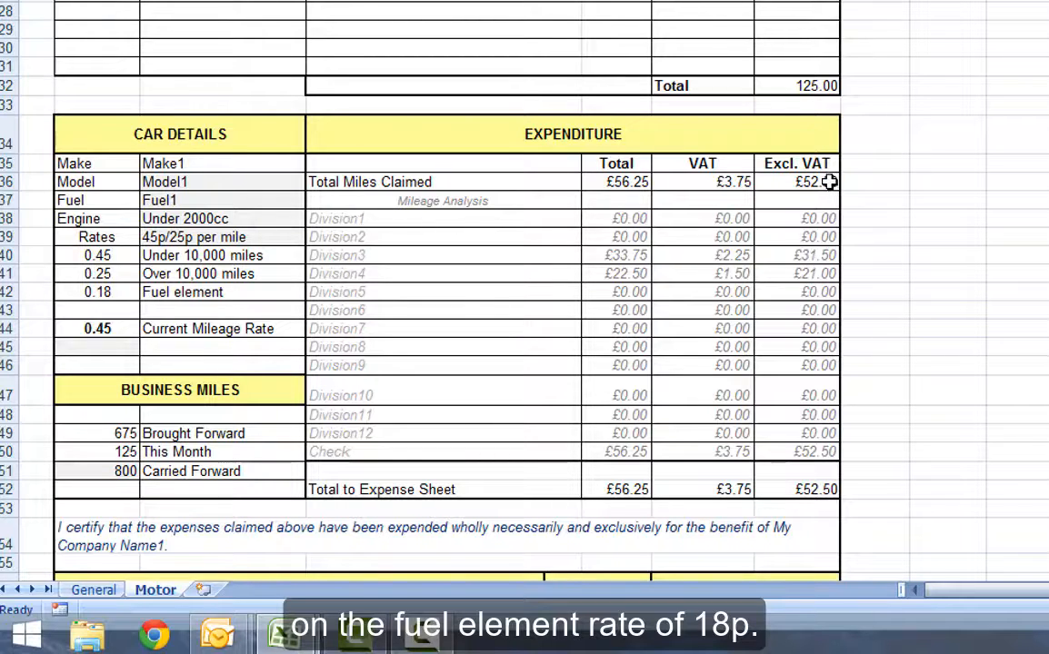
scroll(896, 294, "down", 2)
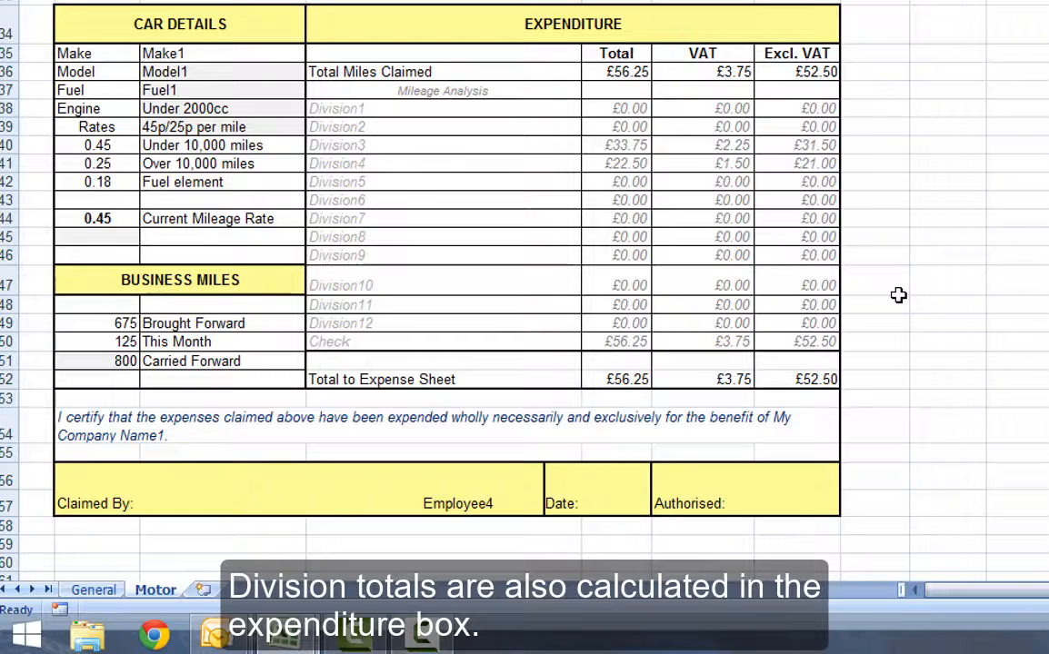
scroll(898, 294, "up", 5)
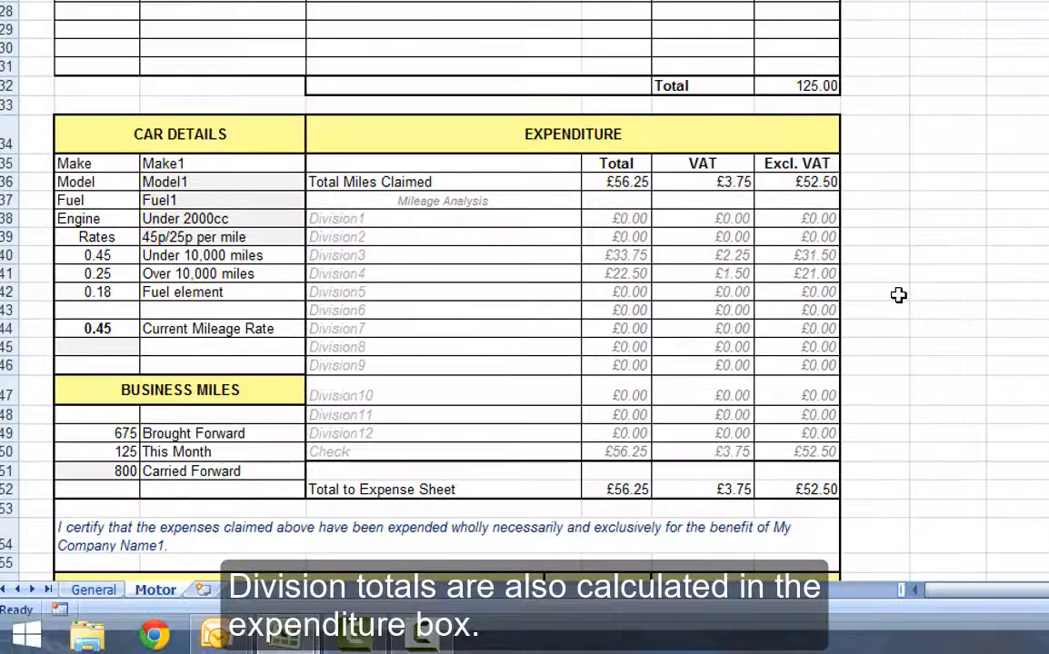
scroll(897, 294, "up", 1)
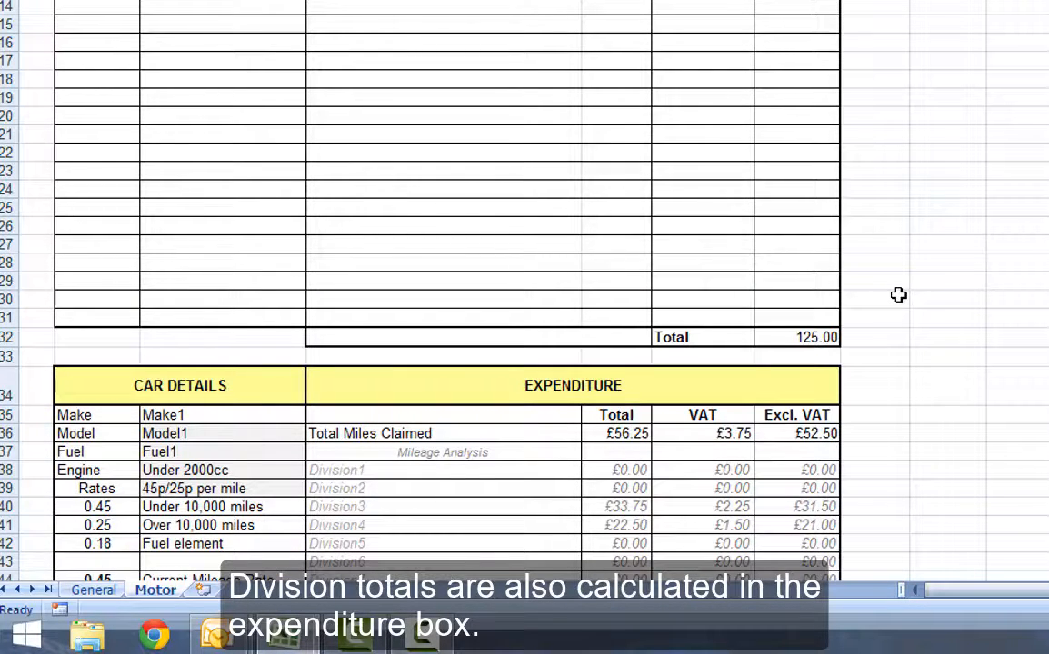
scroll(898, 294, "down", 6)
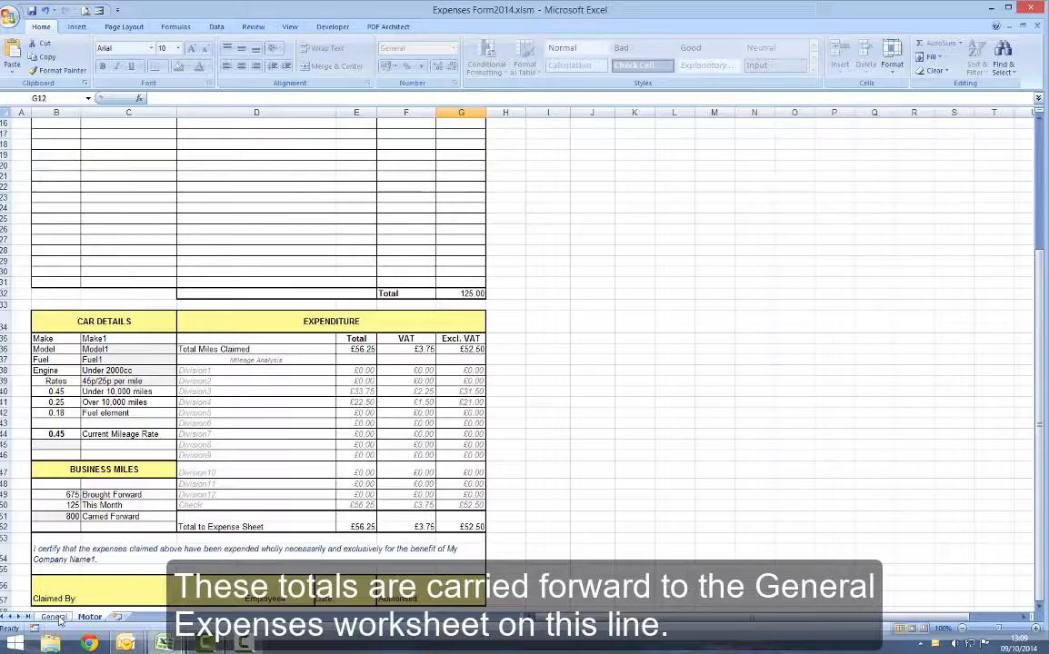
Check the motor expenses line and the claim totals near the end of the General sheet's claim form.
left_click(55, 618)
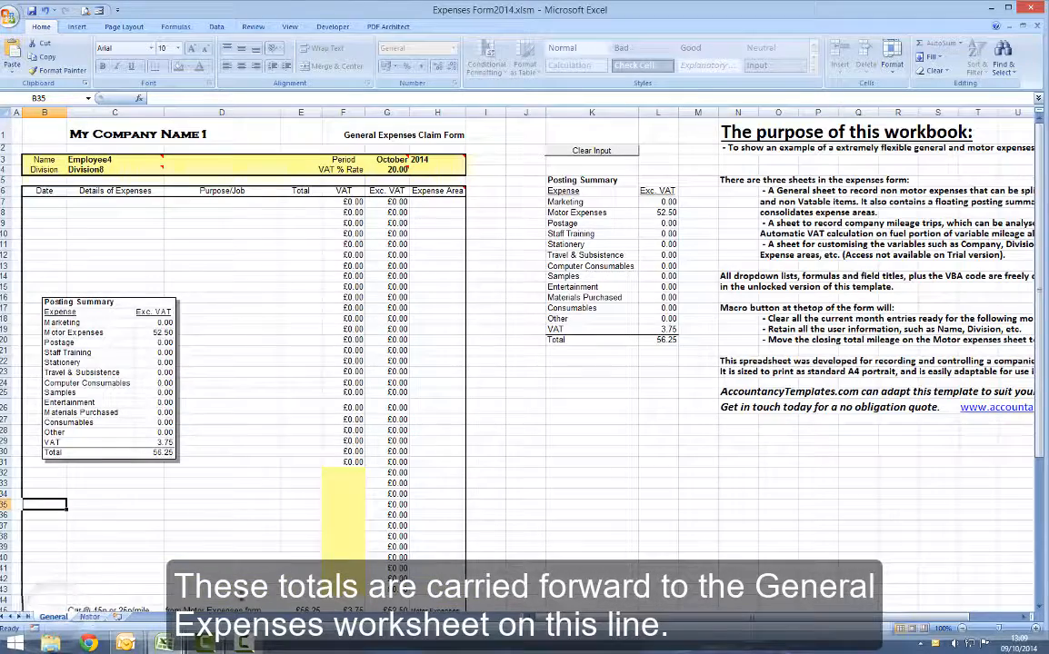
scroll(491, 537, "down", 3)
scroll(491, 537, "down", 2)
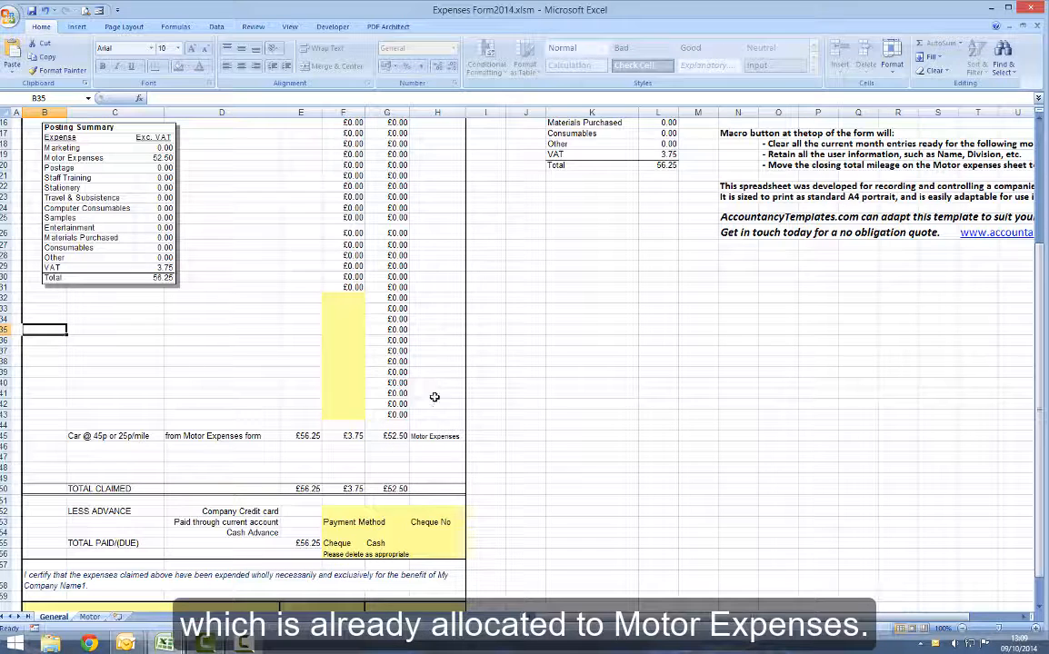
scroll(336, 488, "down", 1)
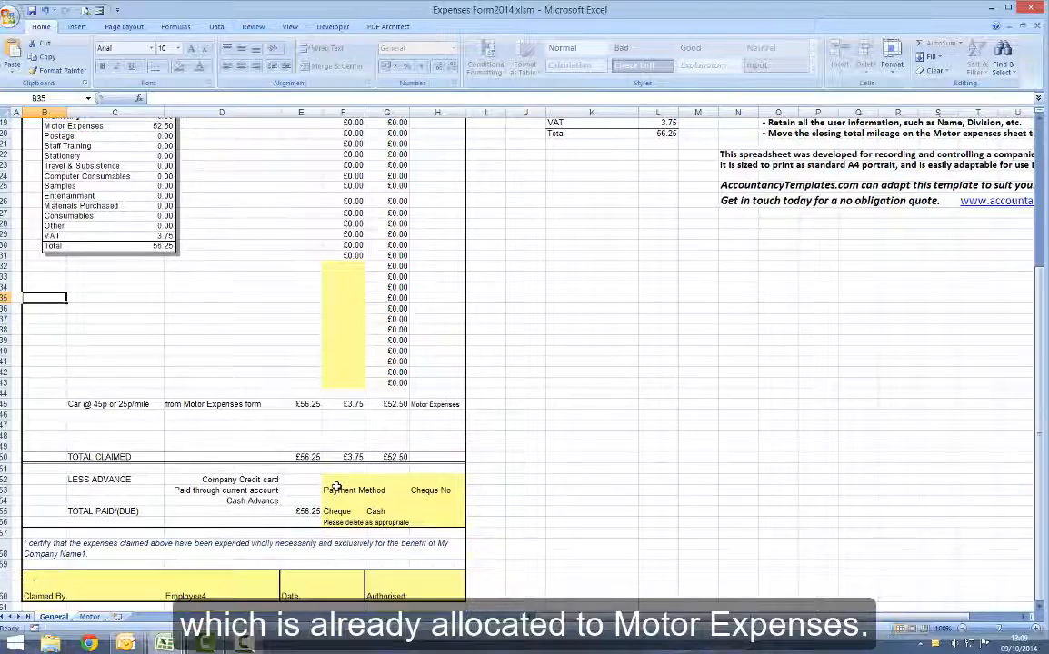
Enter a non-VAT expense total of 25 in row 32 of the General claim form and allocate it to Travel & Subsistence.
scroll(336, 488, "down", 1)
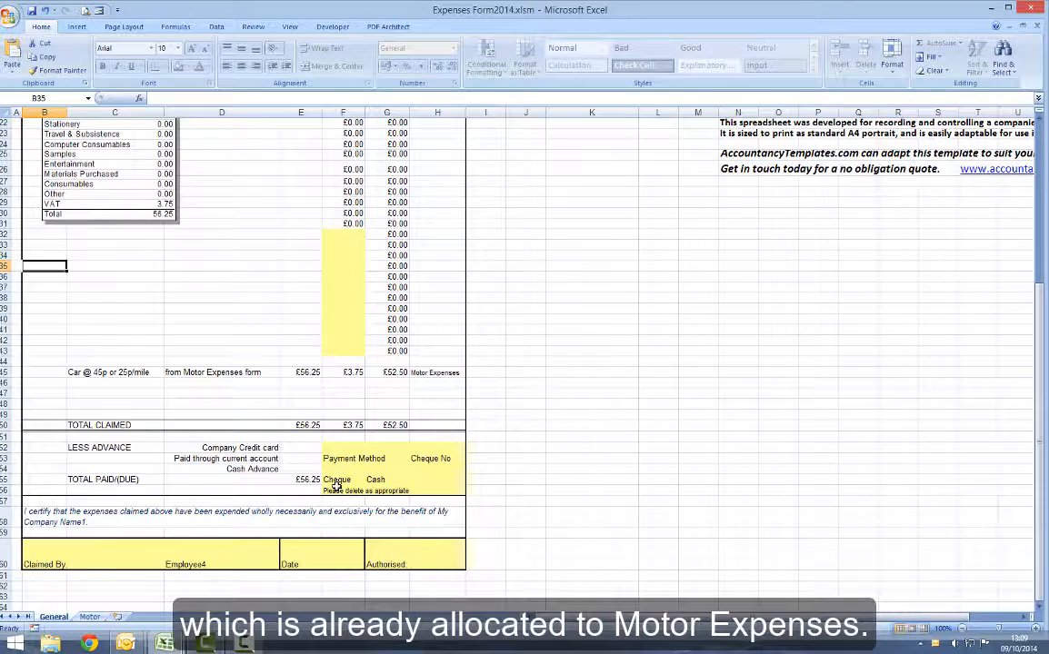
scroll(336, 488, "up", 7)
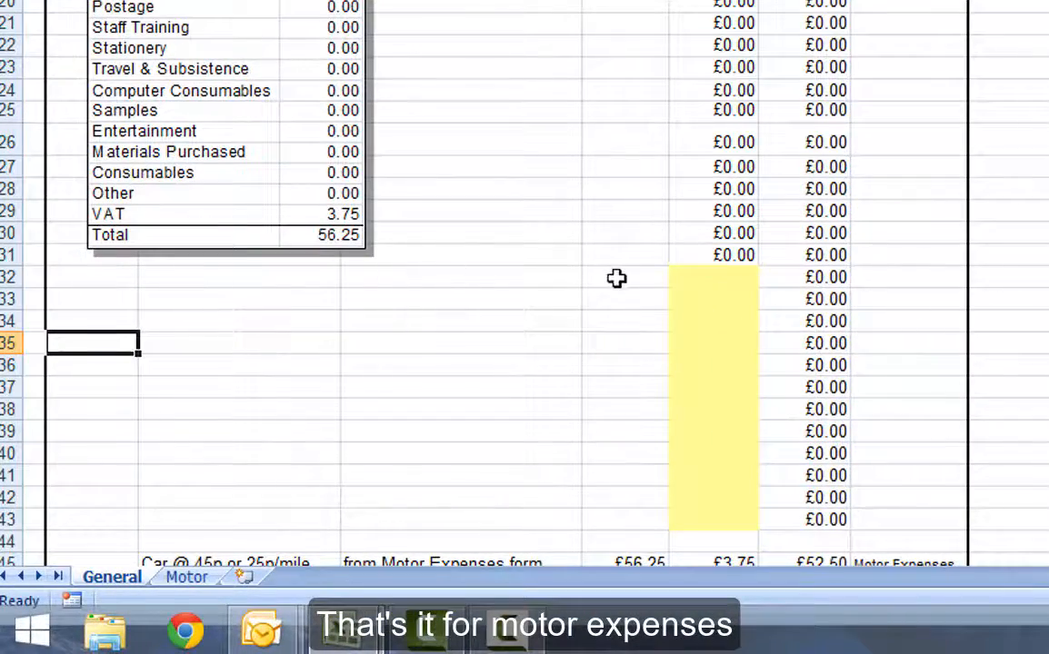
left_click(616, 278)
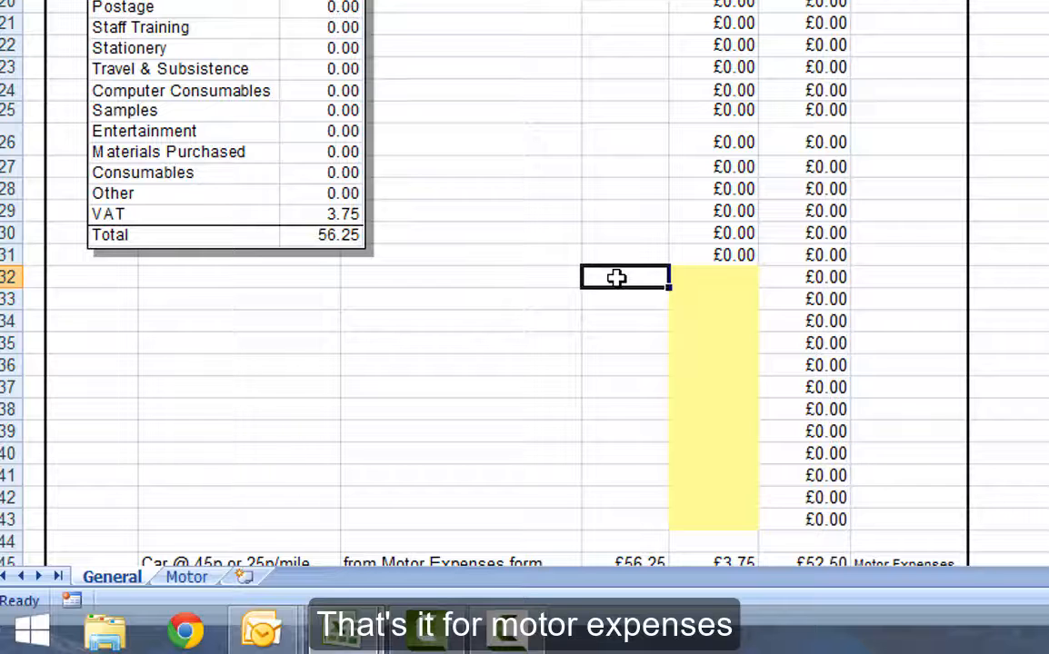
type("25")
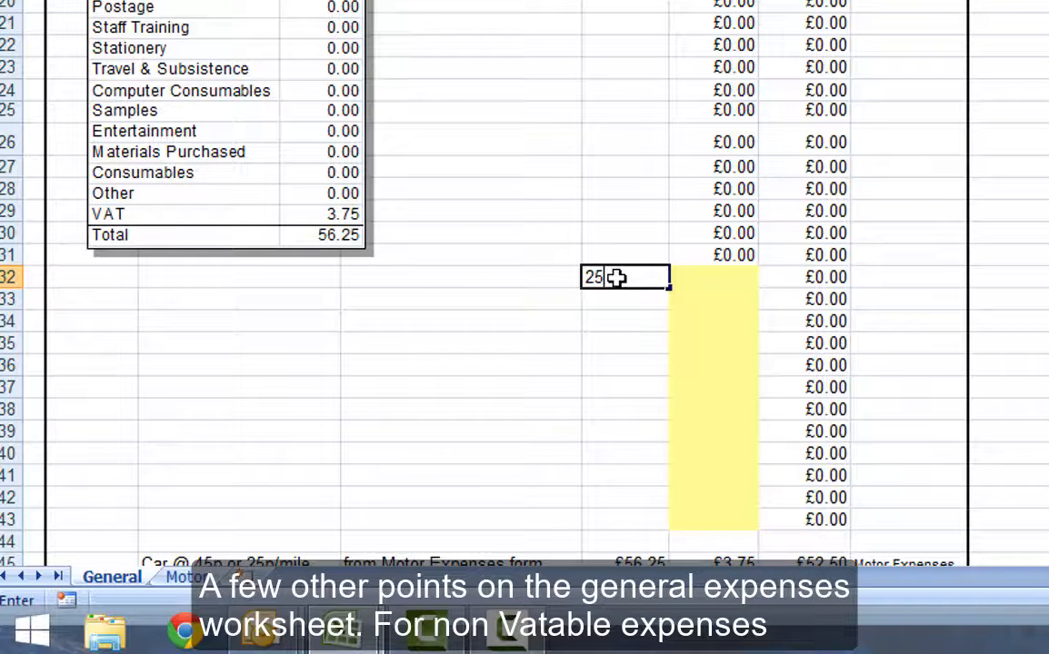
left_click(936, 271)
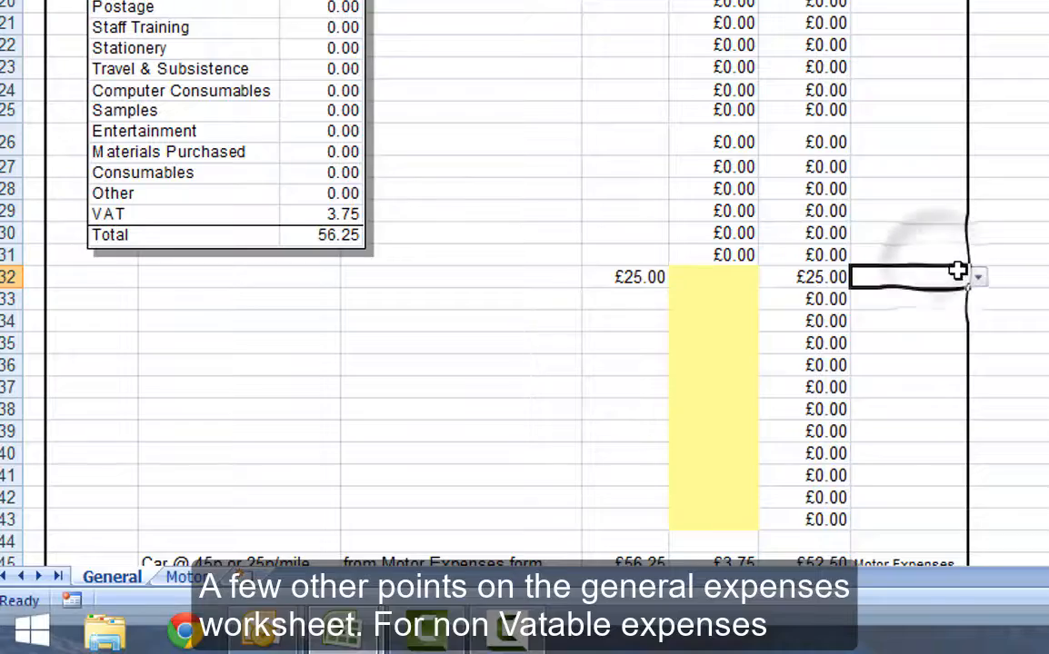
left_click(981, 282)
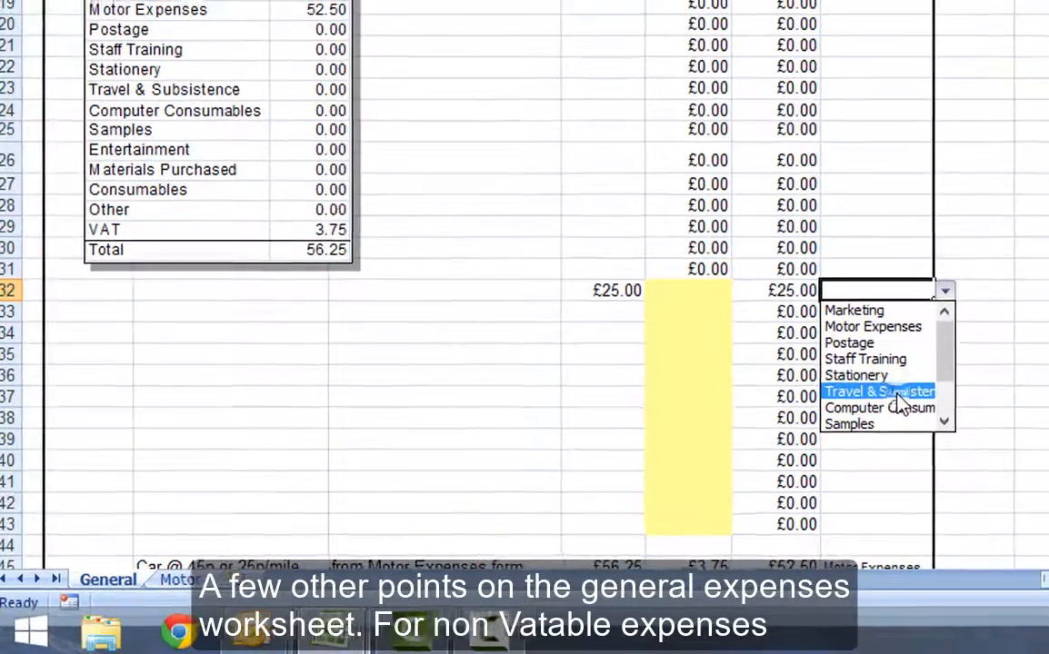
left_click(909, 381)
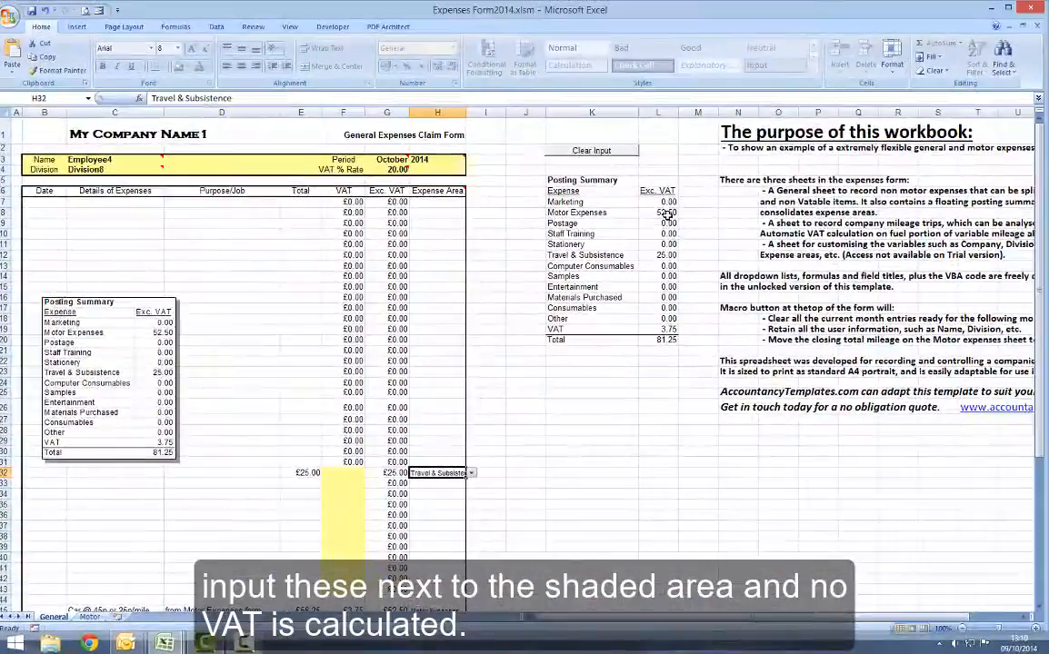
Clear the current month's expense entries with the General sheet's Clear Input macro.
scroll(600, 488, "down", 1)
scroll(601, 488, "down", 6)
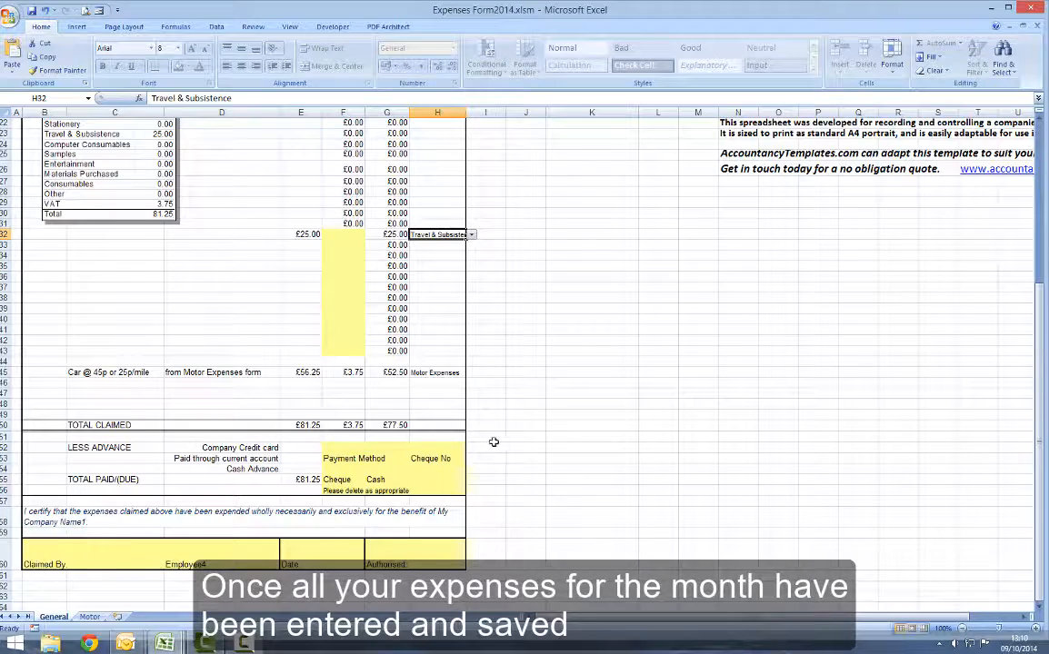
scroll(493, 442, "up", 7)
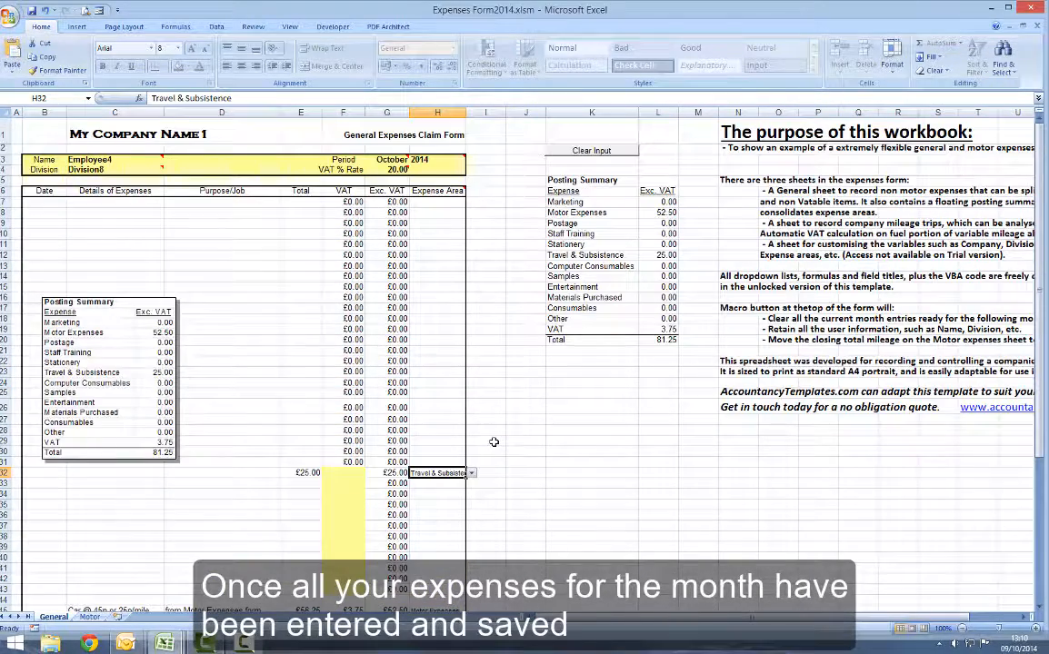
left_click(30, 201)
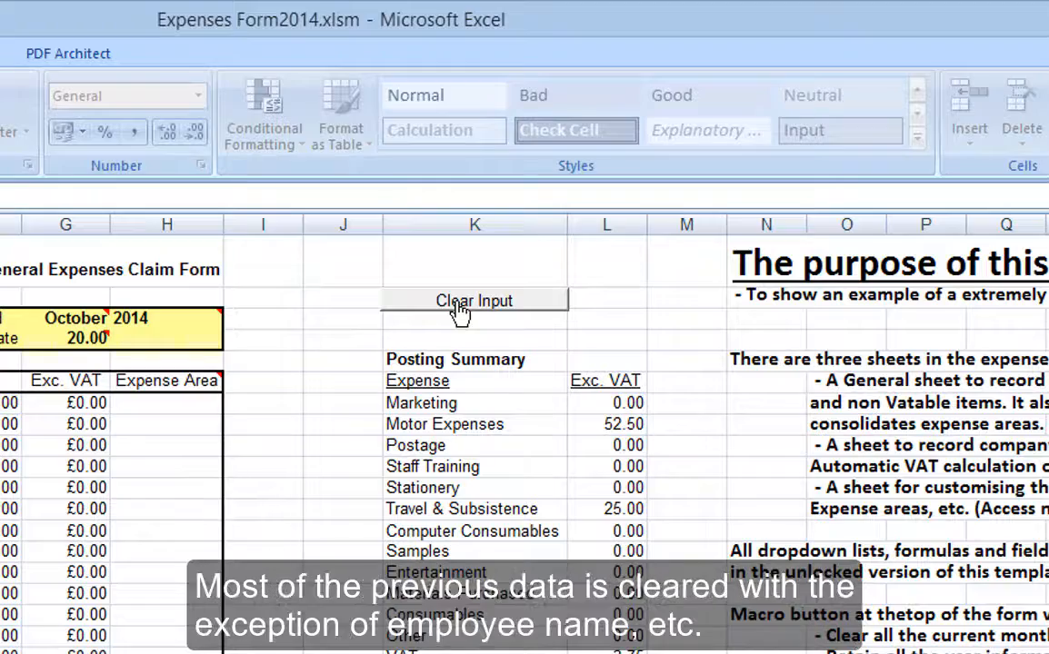
left_click(460, 309)
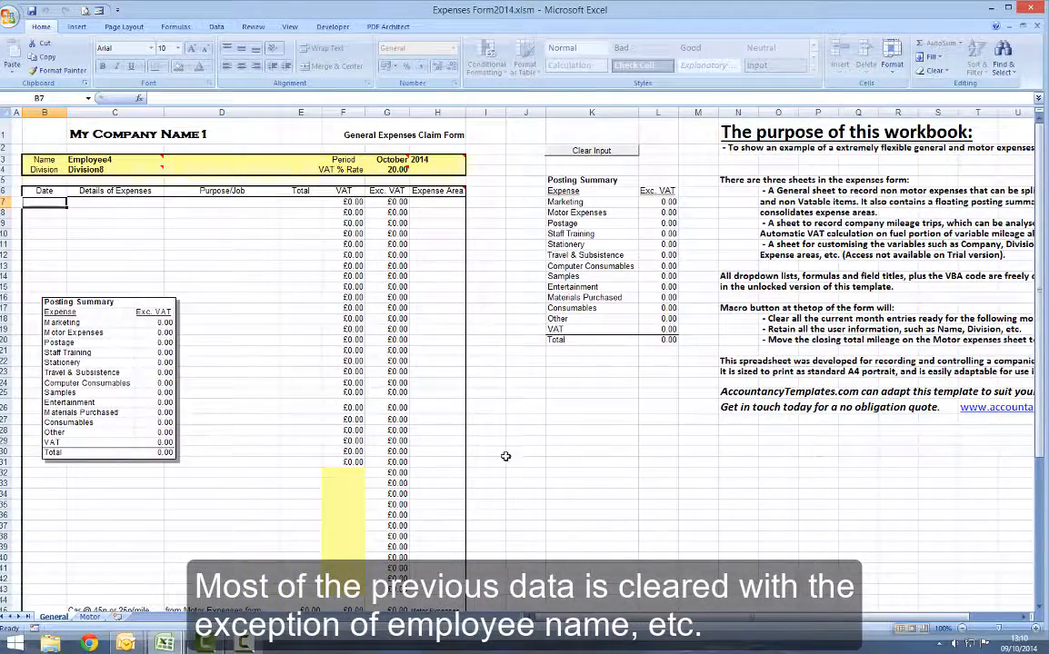
Check the cleared General claim form and the Motor sheet's mileage table and brought-forward business miles, and return to the General sheet.
scroll(506, 456, "down", 6)
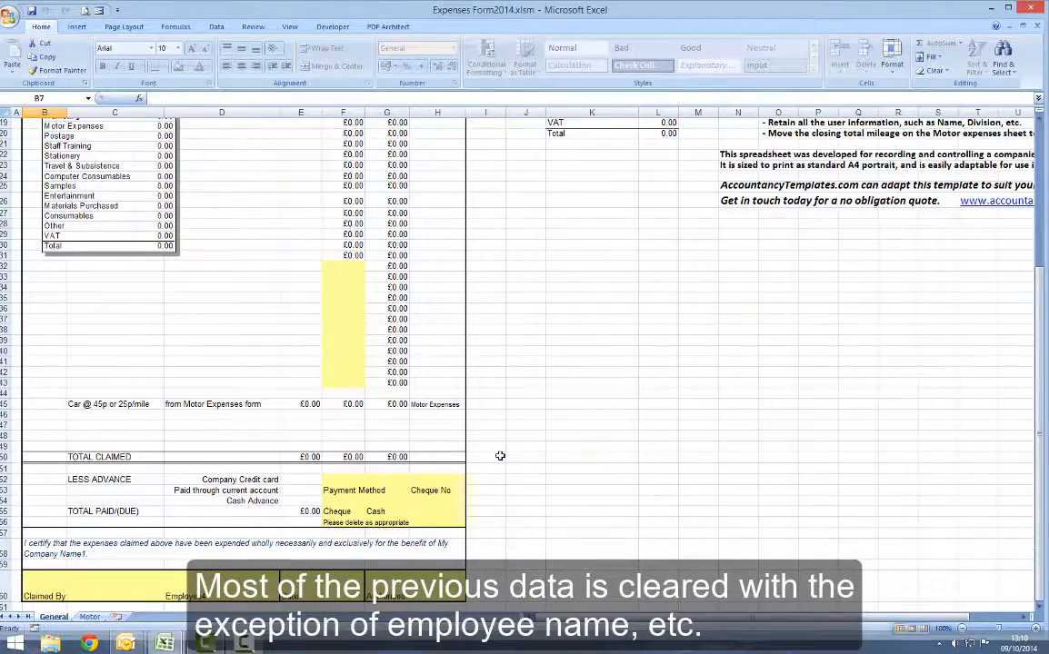
scroll(500, 456, "up", 6)
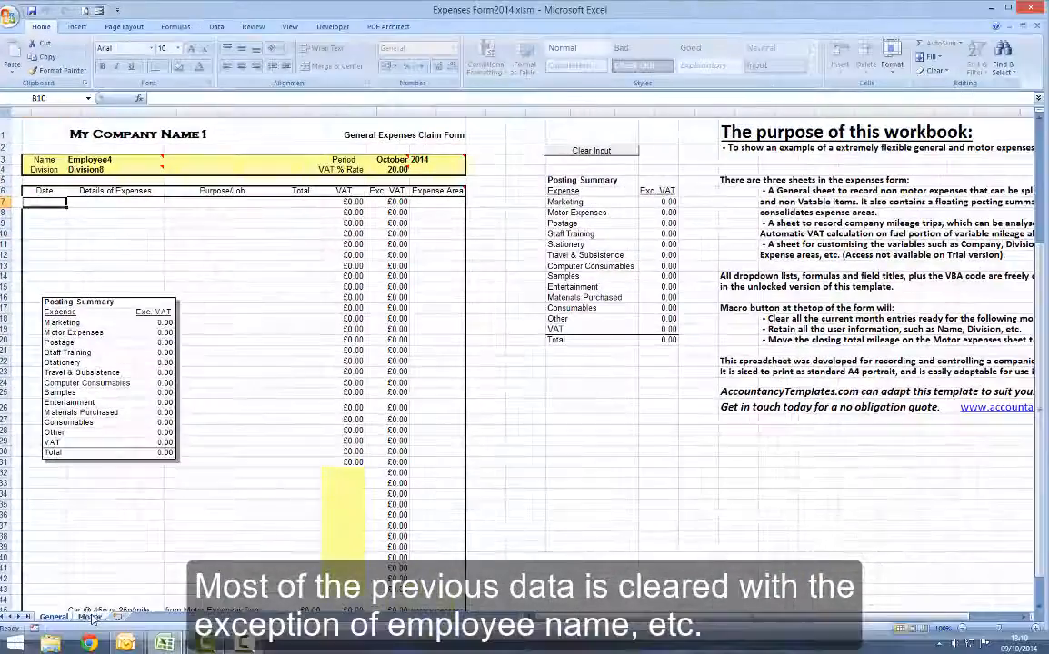
left_click(90, 618)
scroll(515, 374, "up", 5)
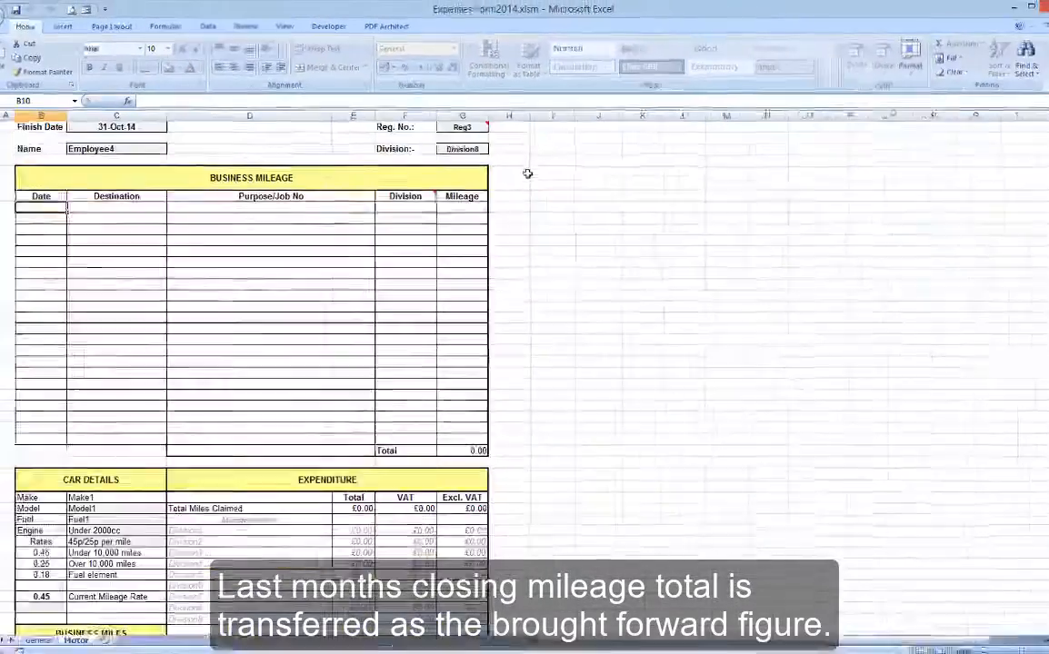
scroll(524, 168, "down", 3)
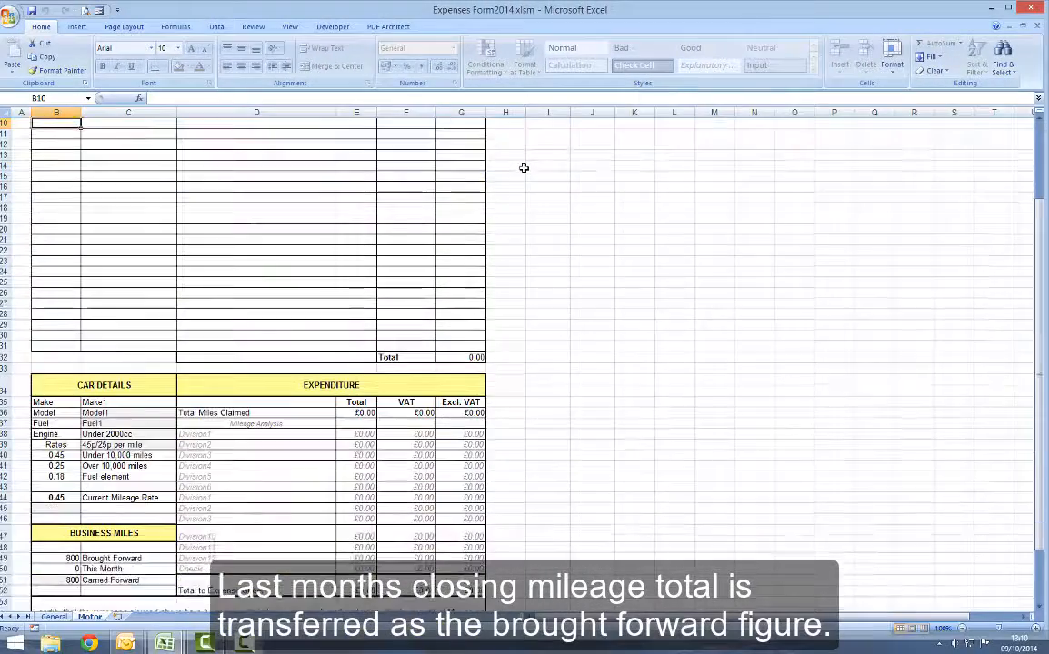
scroll(523, 168, "down", 3)
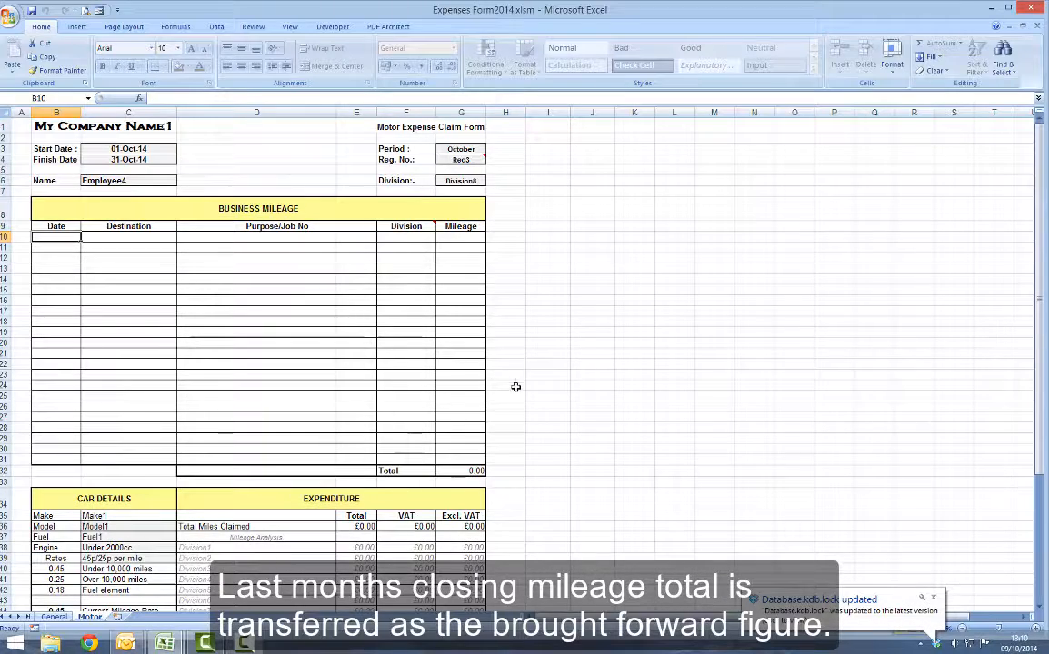
left_click(52, 617)
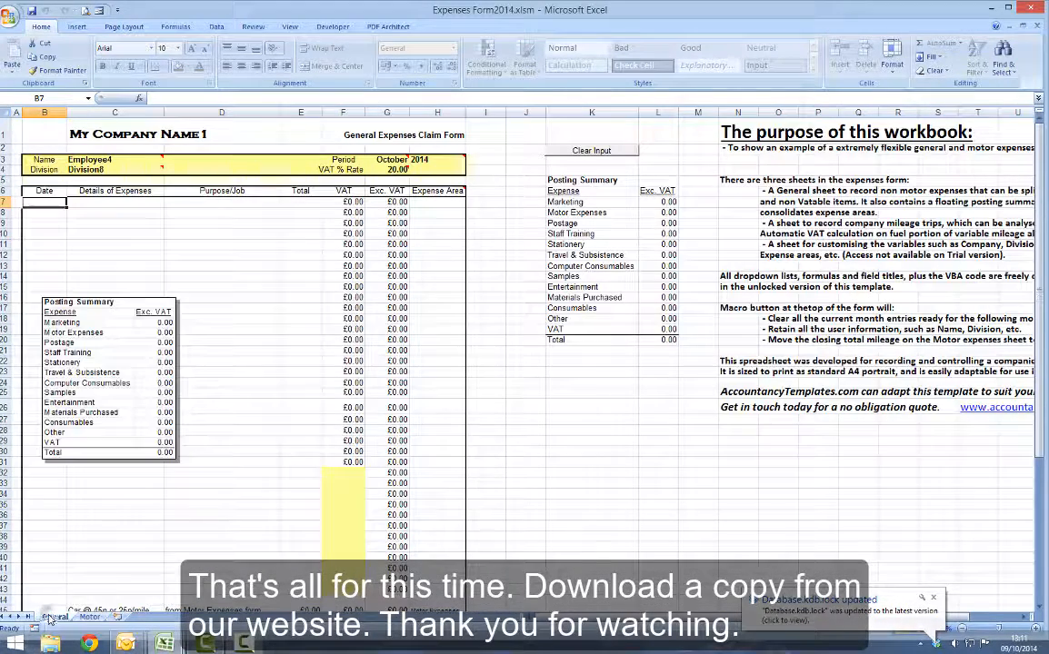